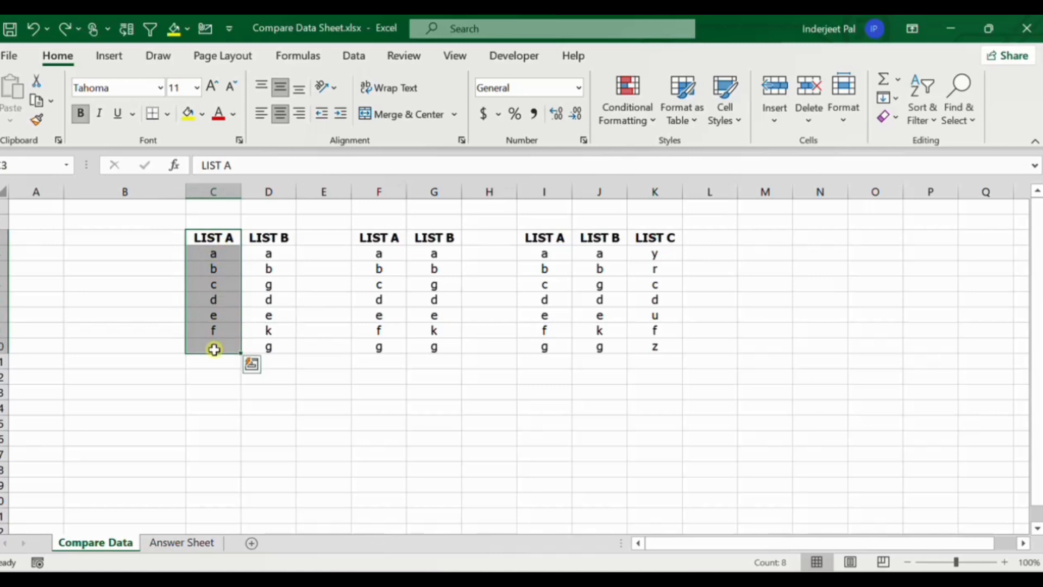
{"action": "left_click_drag", "start_coordinate": [271, 237], "coordinate": [268, 342]}
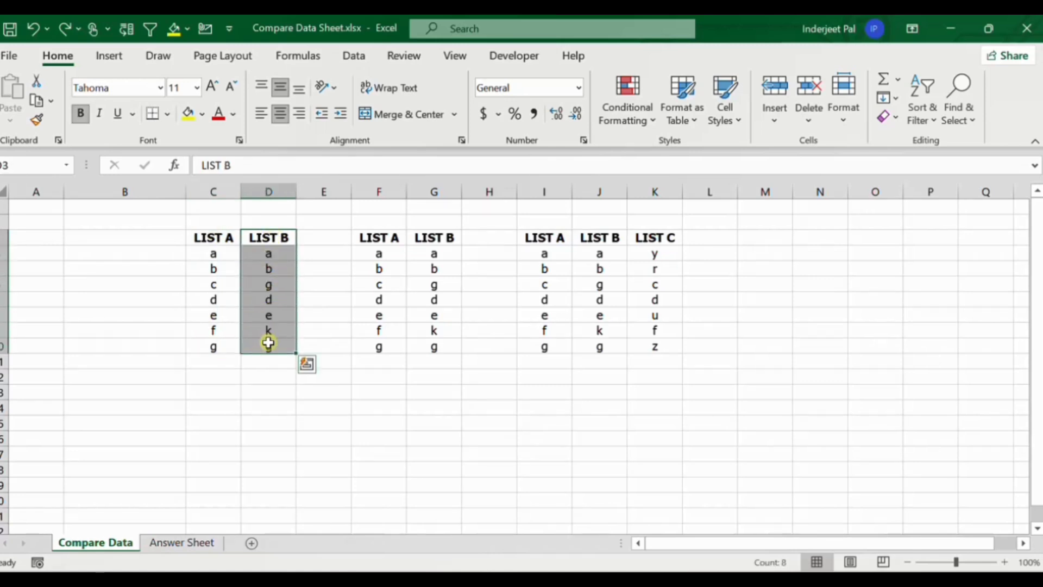
{"action": "left_click", "coordinate": [214, 258]}
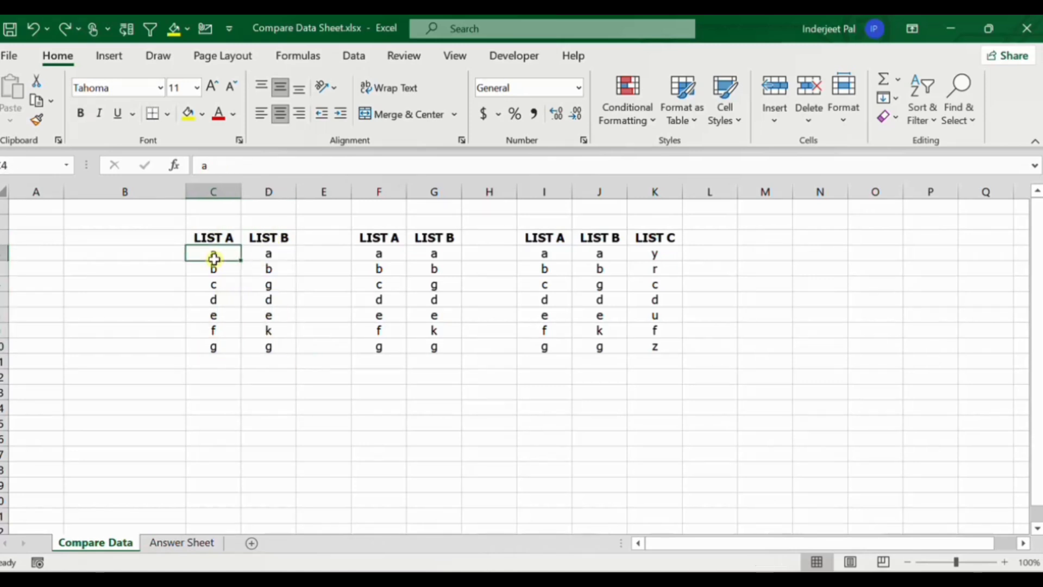
{"action": "left_click", "coordinate": [228, 287]}
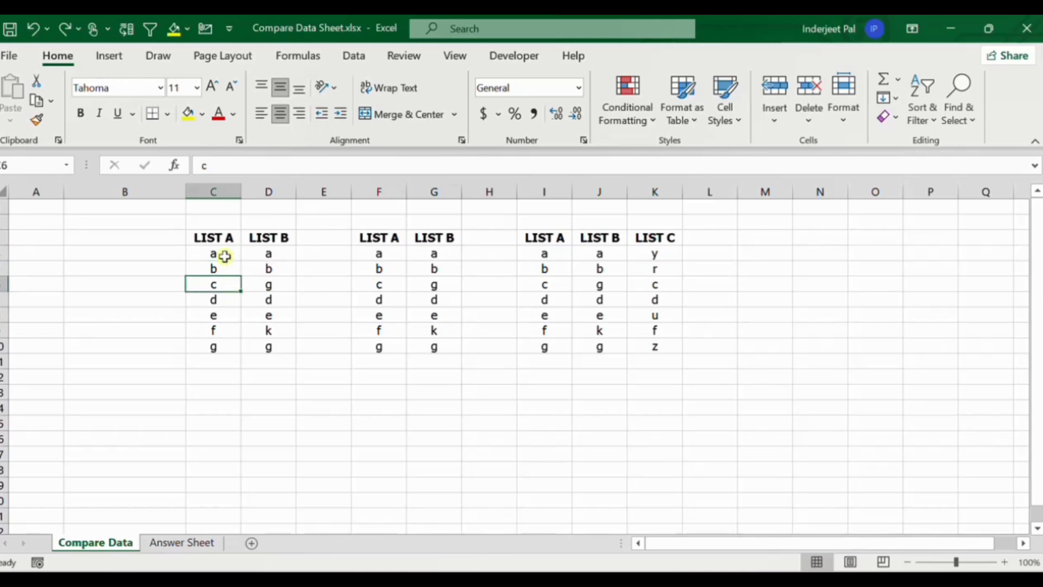
{"action": "left_click_drag", "start_coordinate": [217, 253], "coordinate": [268, 254]}
{"action": "left_click_drag", "start_coordinate": [215, 272], "coordinate": [266, 289]}
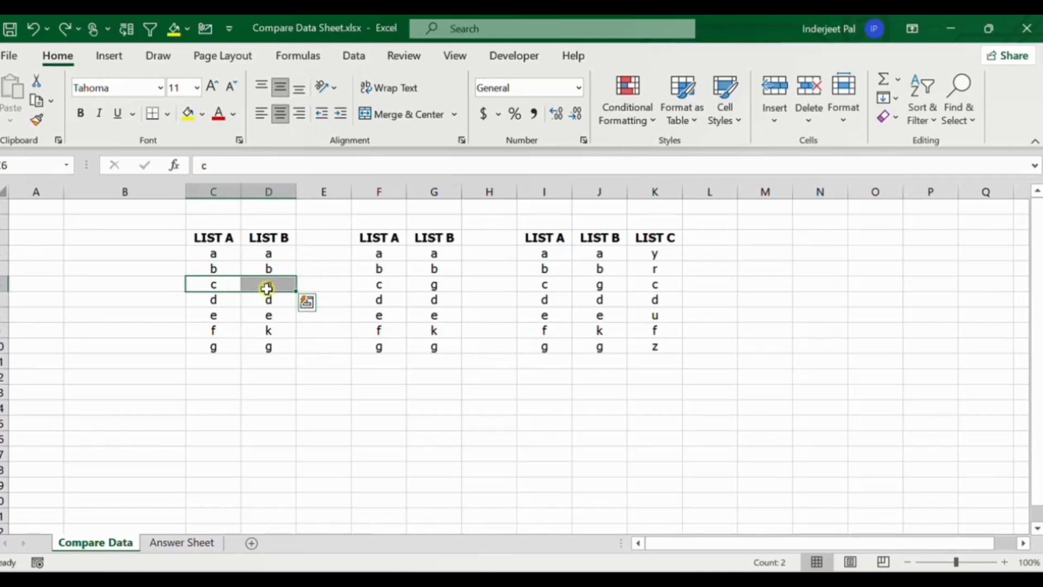
{"action": "left_click", "coordinate": [249, 361]}
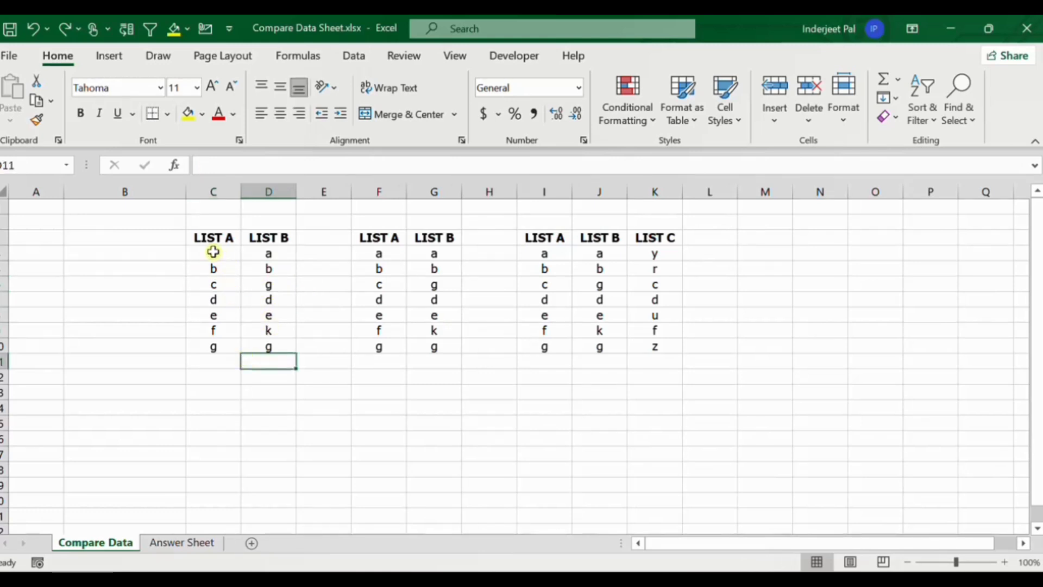
{"action": "left_click_drag", "start_coordinate": [213, 251], "coordinate": [266, 347]}
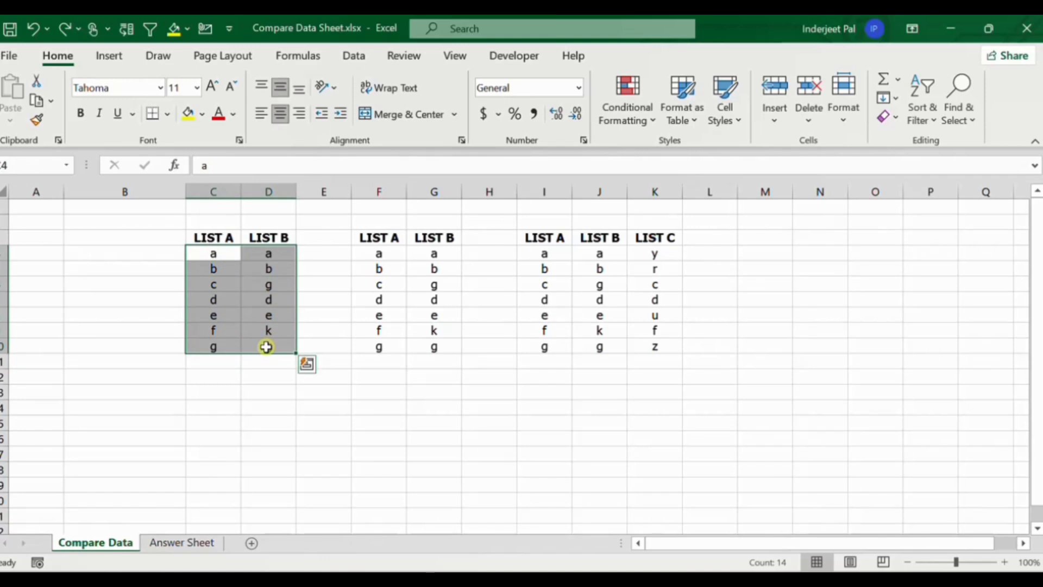
{"action": "key", "text": "ctrl+g"}
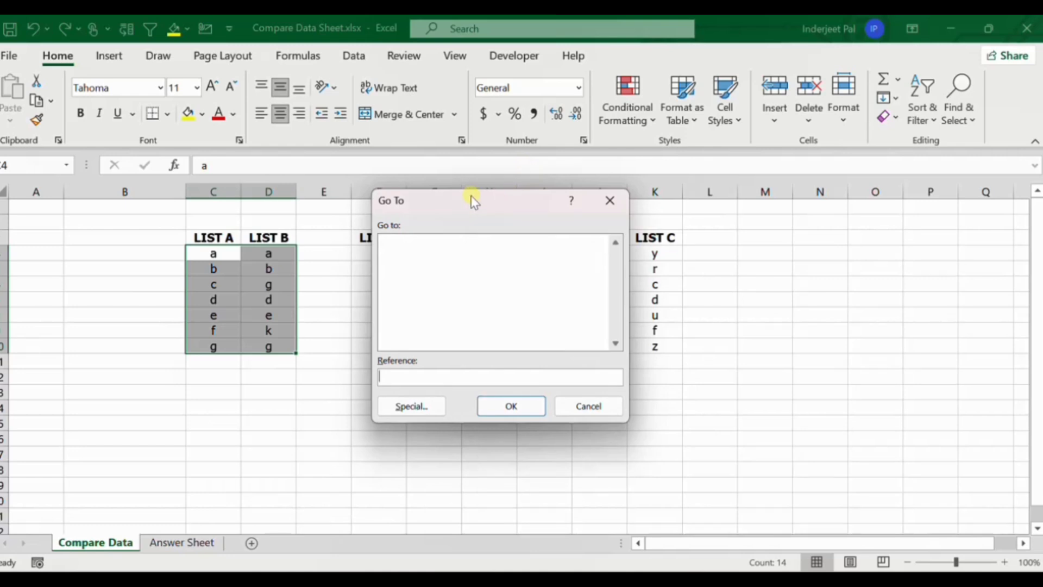
{"action": "left_click_drag", "start_coordinate": [472, 200], "coordinate": [429, 198]}
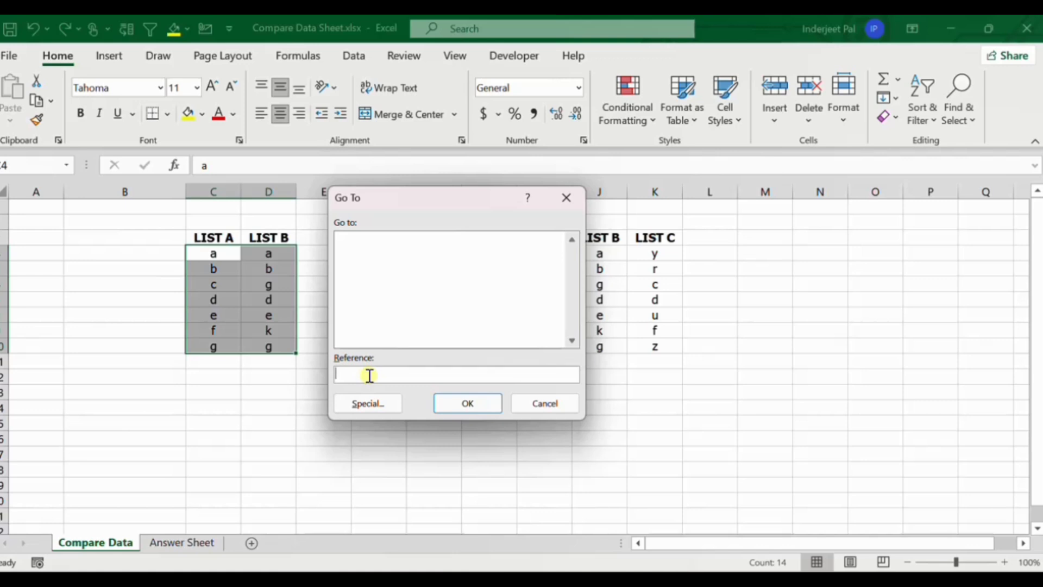
{"action": "left_click", "coordinate": [468, 404]}
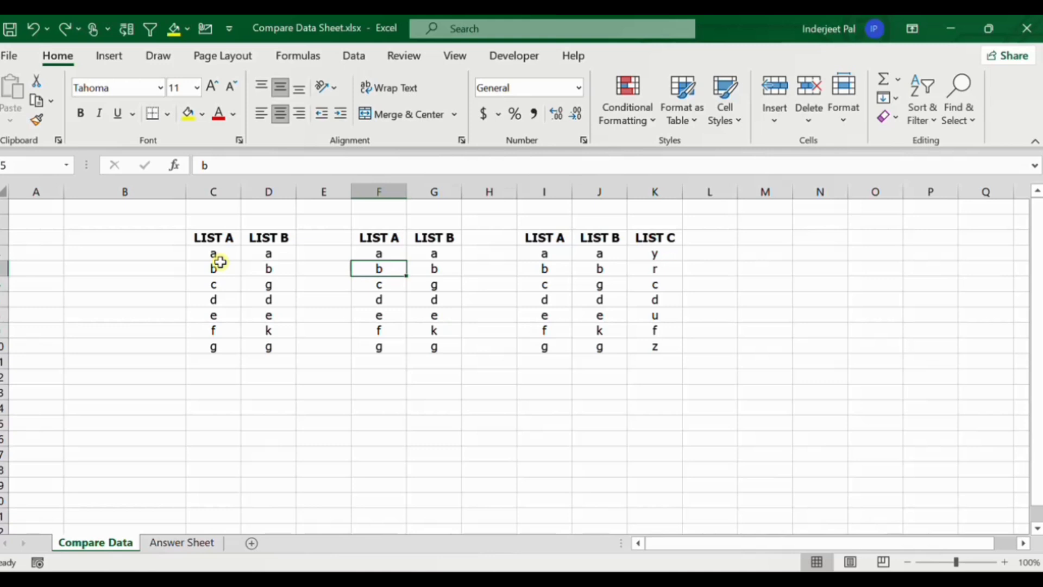
Select the row differences within C4:D10 using Go To Special, with List A as the comparison column.
{"action": "left_click_drag", "start_coordinate": [205, 255], "coordinate": [264, 343]}
{"action": "key", "text": "ctrl+g"}
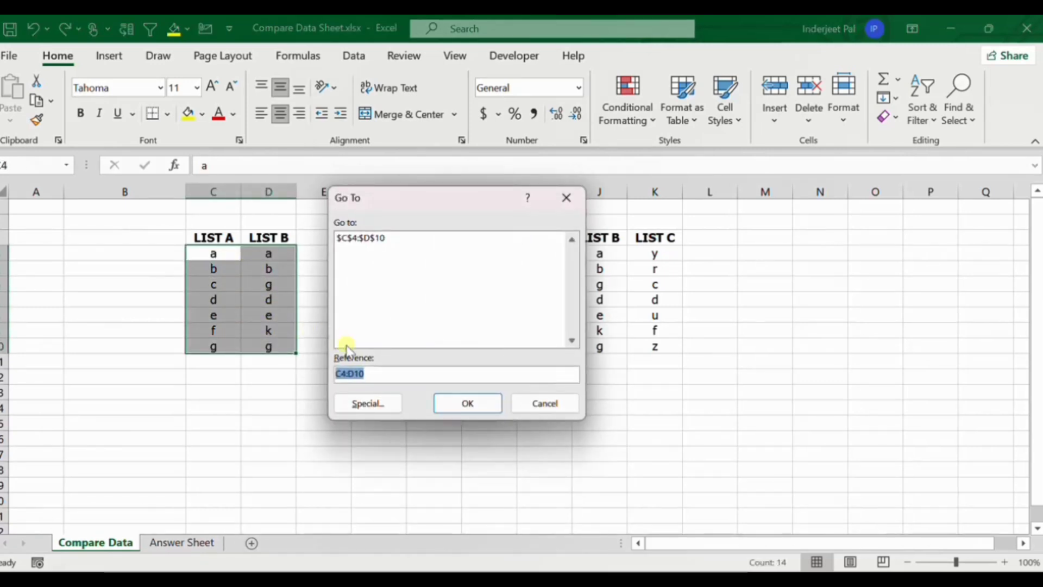
{"action": "key", "text": "BackSpace"}
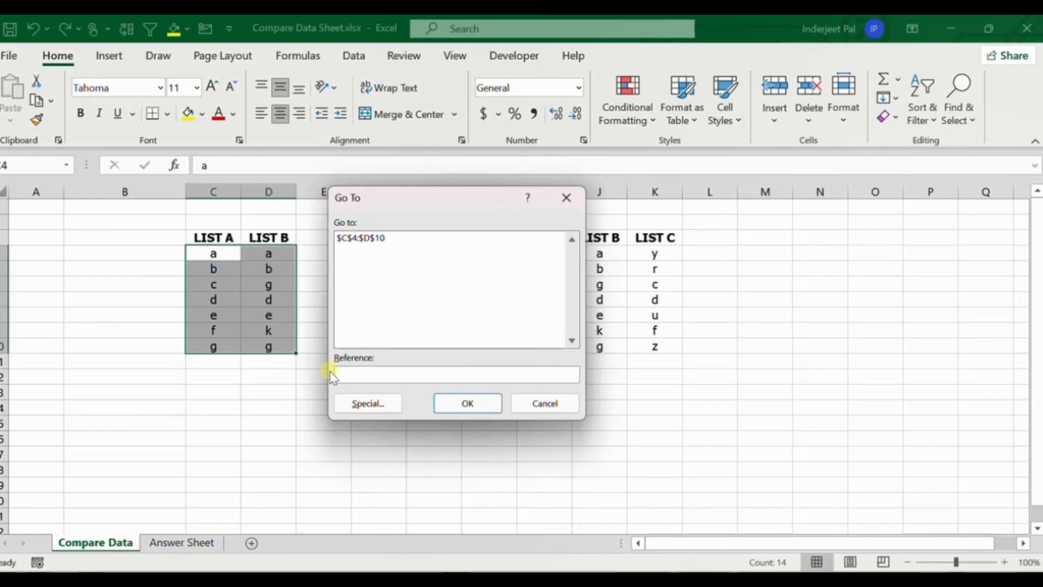
{"action": "left_click", "coordinate": [363, 405]}
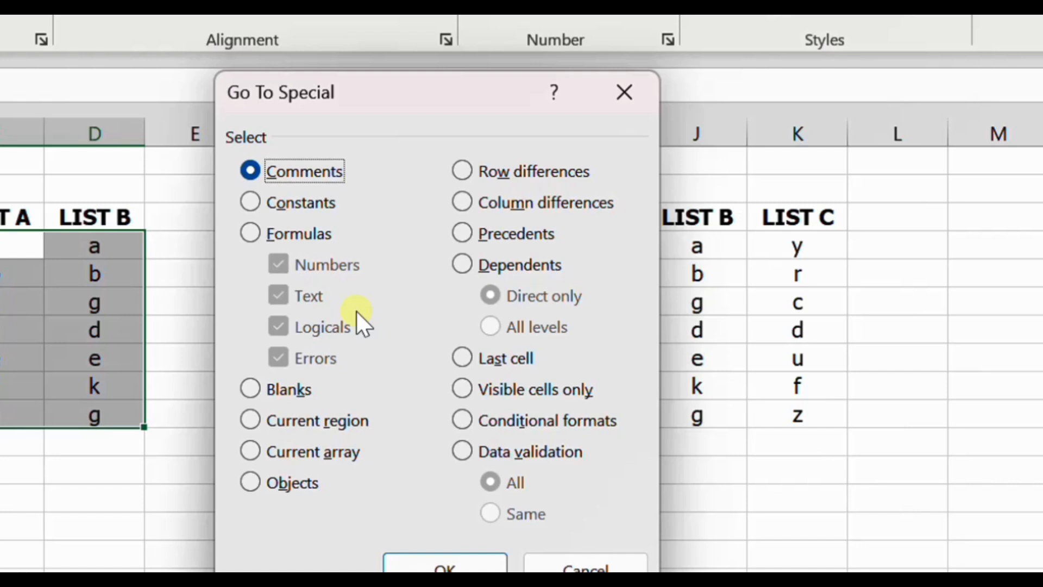
{"action": "left_click", "coordinate": [264, 228]}
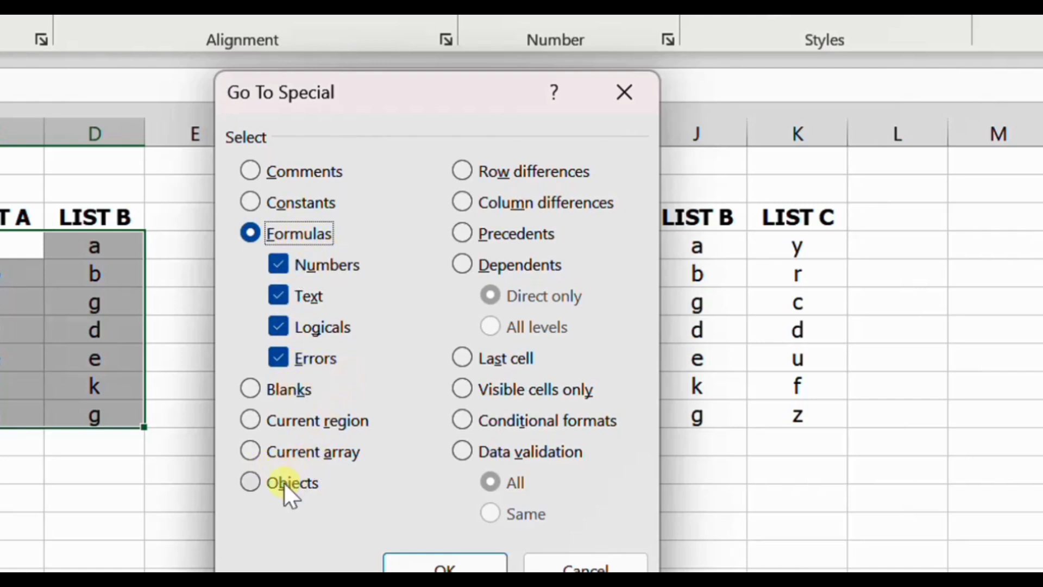
{"action": "left_click", "coordinate": [476, 171]}
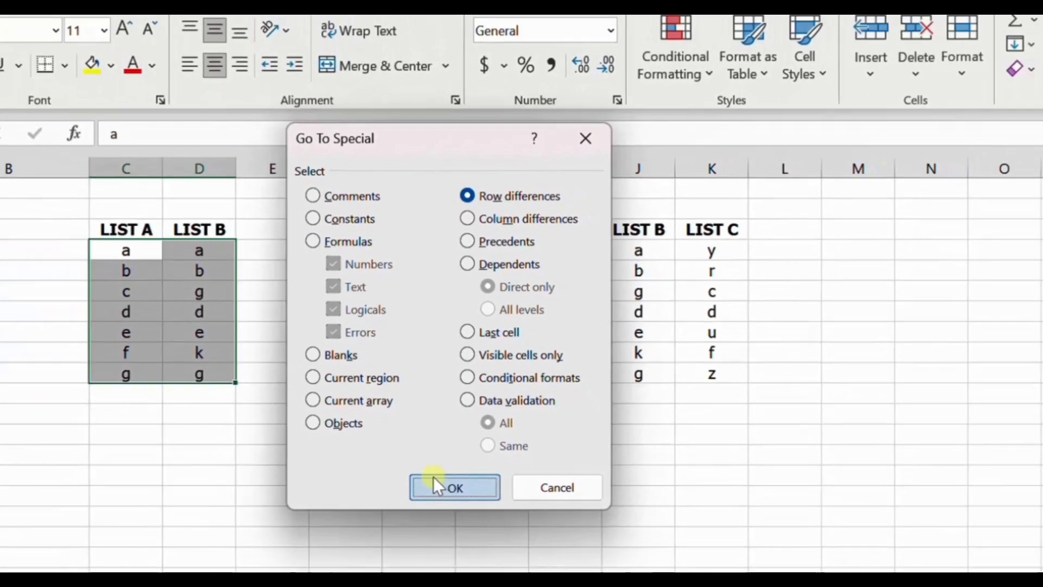
{"action": "left_click", "coordinate": [412, 562]}
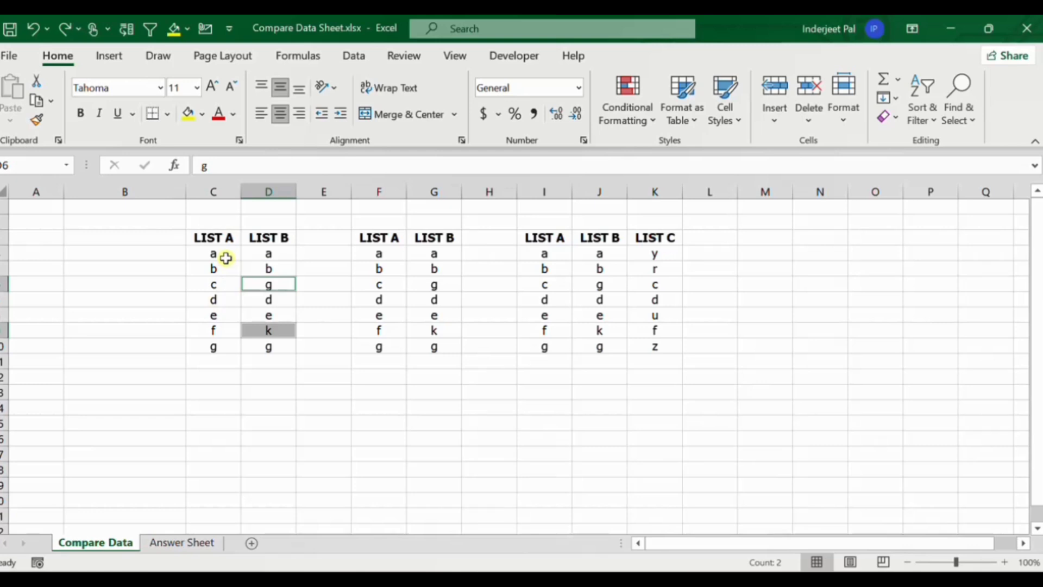
Fill the selected differing cells in the first pair's List B with yellow.
{"action": "left_click", "coordinate": [187, 113]}
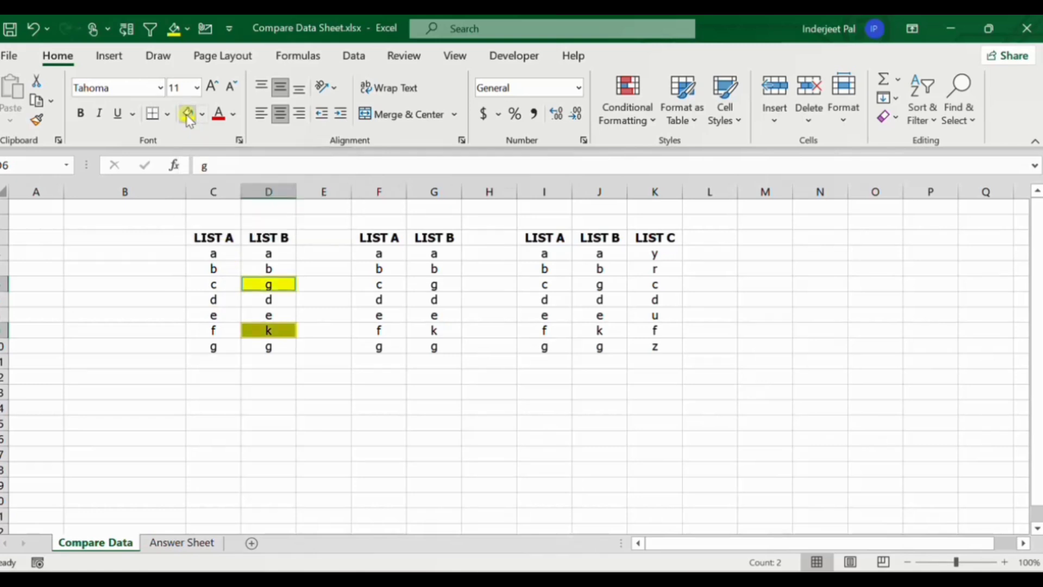
{"action": "left_click", "coordinate": [287, 283]}
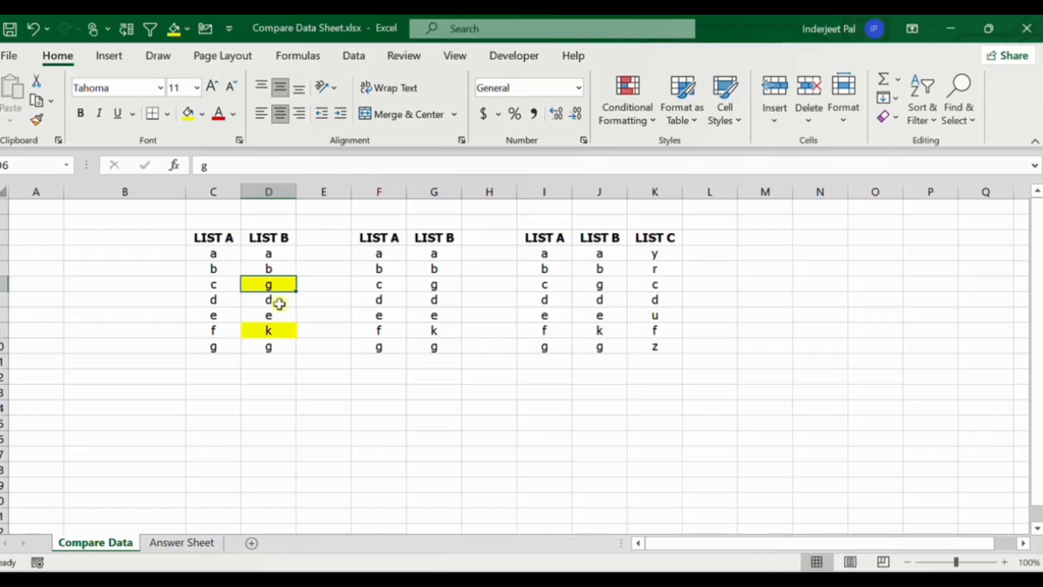
{"action": "left_click", "coordinate": [272, 300]}
{"action": "left_click", "coordinate": [218, 347]}
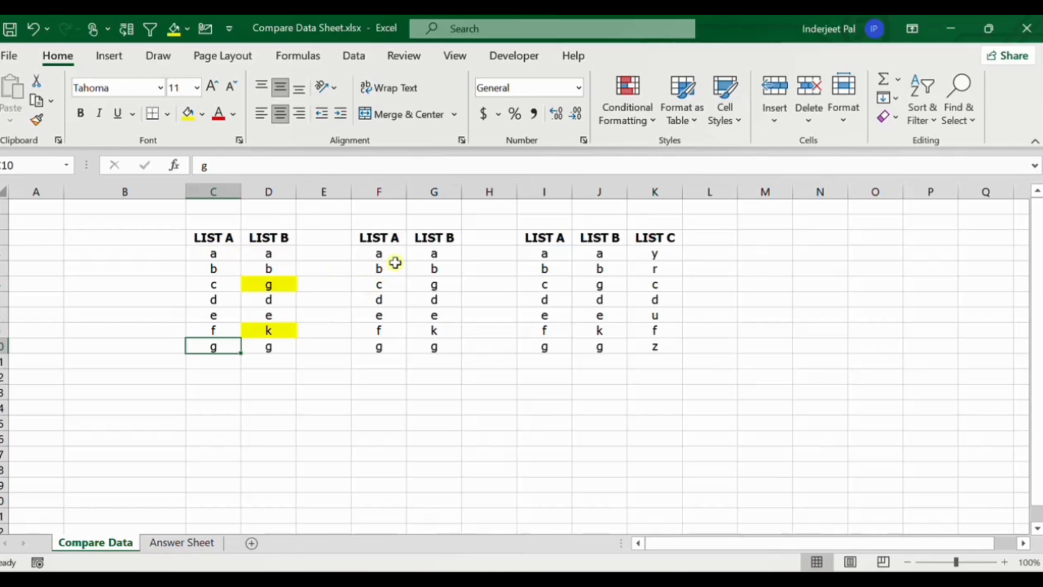
{"action": "left_click_drag", "start_coordinate": [394, 237], "coordinate": [386, 347]}
{"action": "left_click_drag", "start_coordinate": [434, 221], "coordinate": [435, 343]}
{"action": "left_click_drag", "start_coordinate": [396, 254], "coordinate": [395, 346]}
{"action": "left_click_drag", "start_coordinate": [272, 253], "coordinate": [275, 342]}
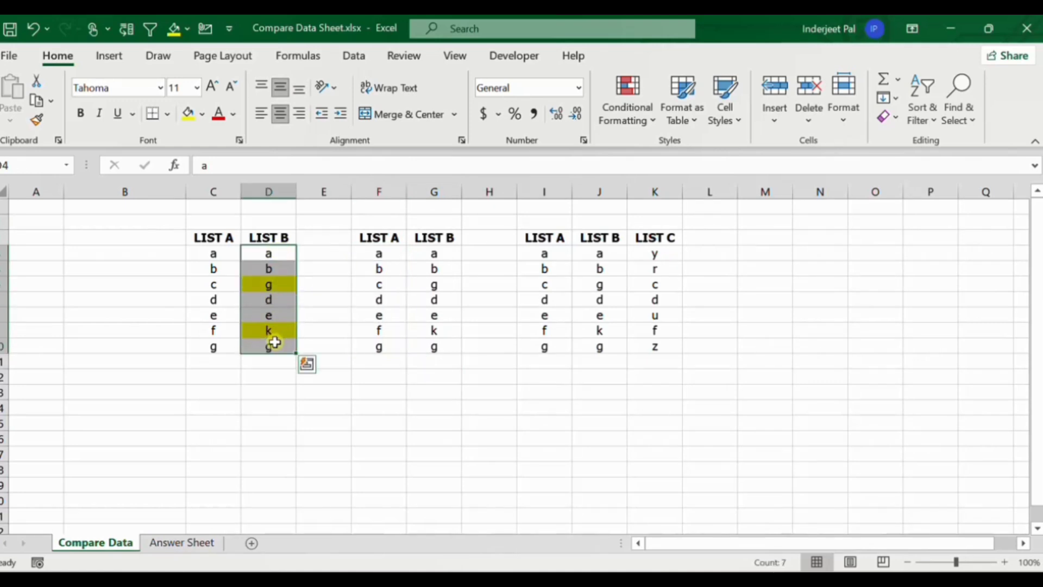
{"action": "left_click_drag", "start_coordinate": [215, 254], "coordinate": [269, 331]}
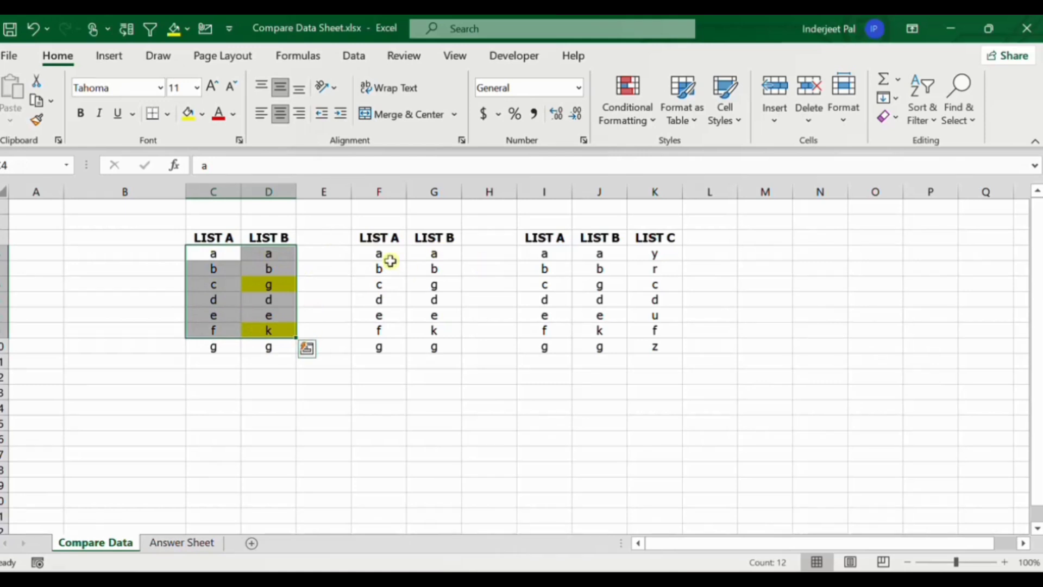
{"action": "left_click_drag", "start_coordinate": [390, 253], "coordinate": [384, 345]}
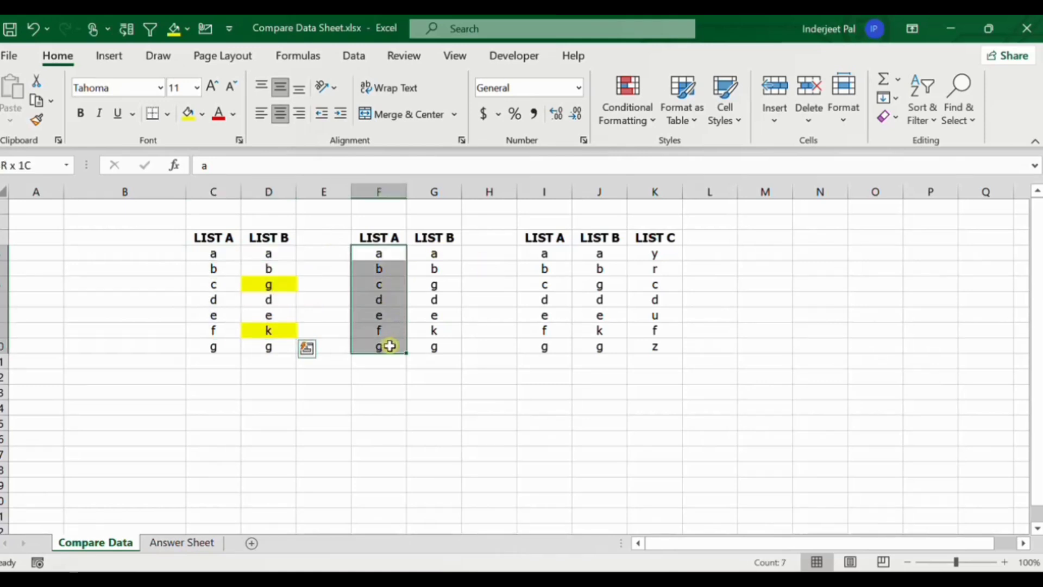
{"action": "left_click", "coordinate": [383, 256]}
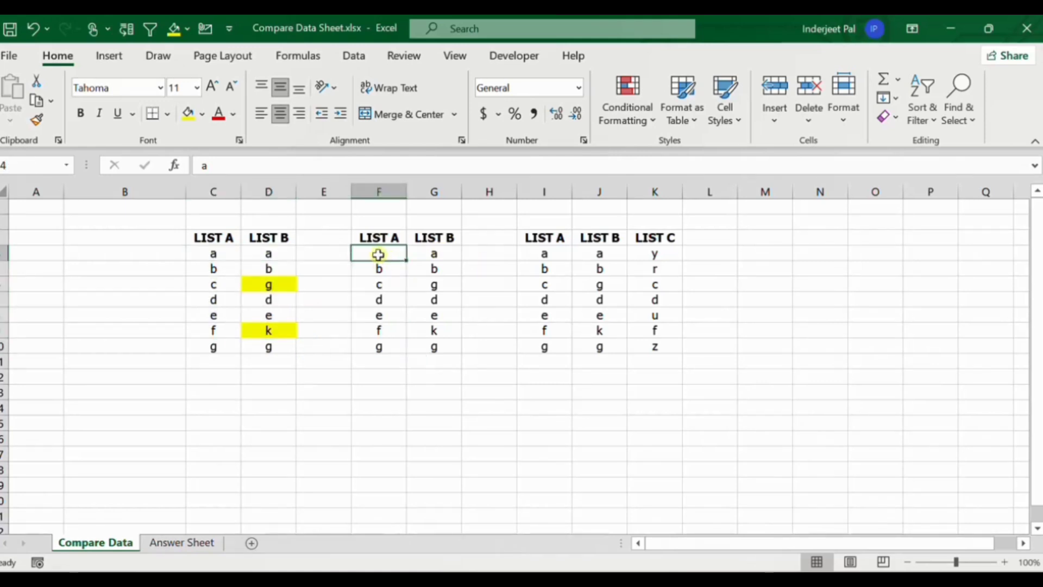
{"action": "left_click_drag", "start_coordinate": [383, 255], "coordinate": [432, 348]}
{"action": "left_click", "coordinate": [432, 348]}
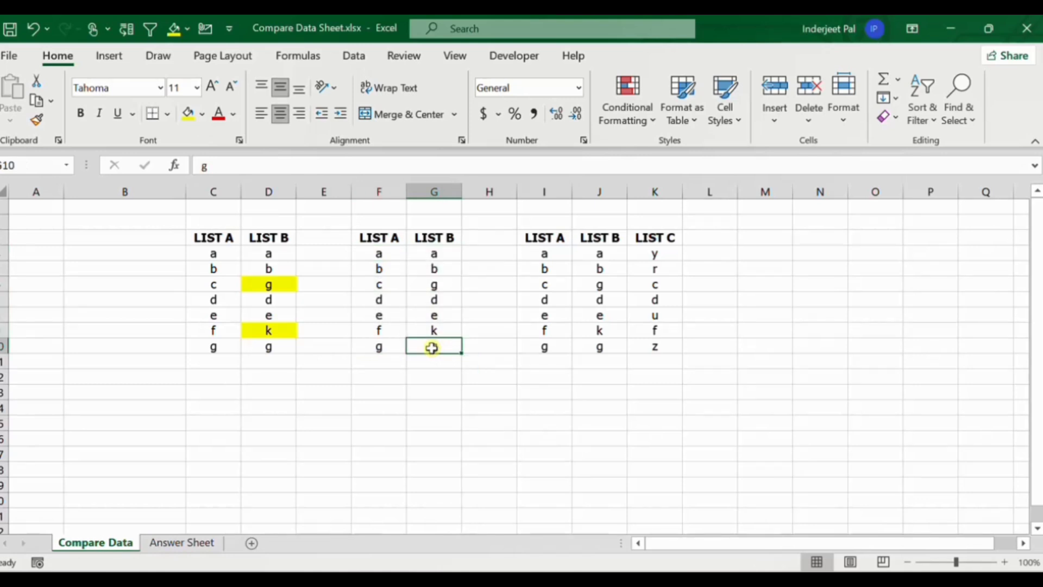
Select the row differences within F4:G10 using Go To Special, starting the range from G4 so List B is the comparison column.
{"action": "left_click", "coordinate": [437, 252]}
{"action": "left_click_drag", "start_coordinate": [437, 252], "coordinate": [368, 342]}
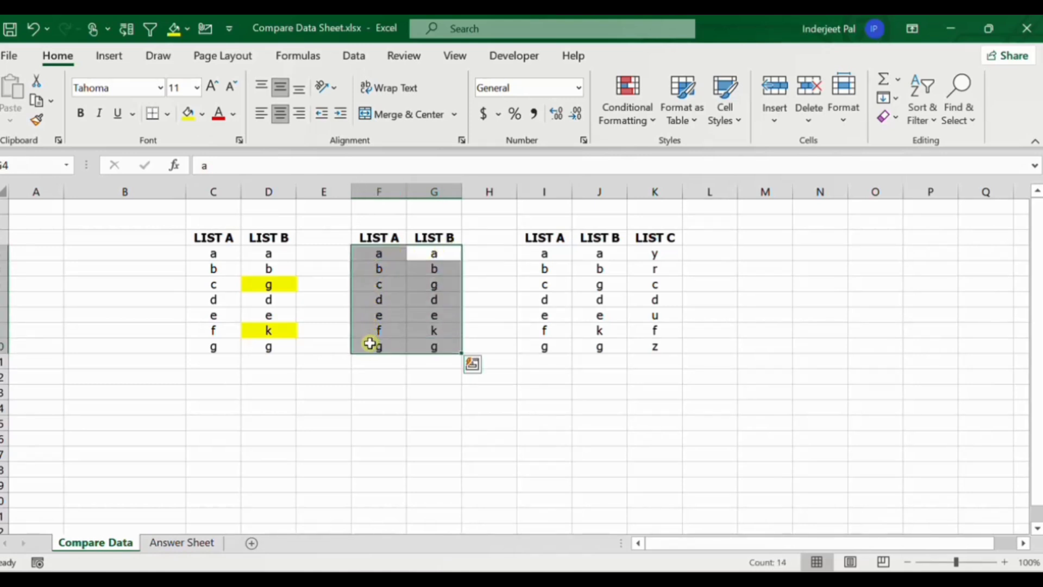
{"action": "key", "text": "ctrl+g"}
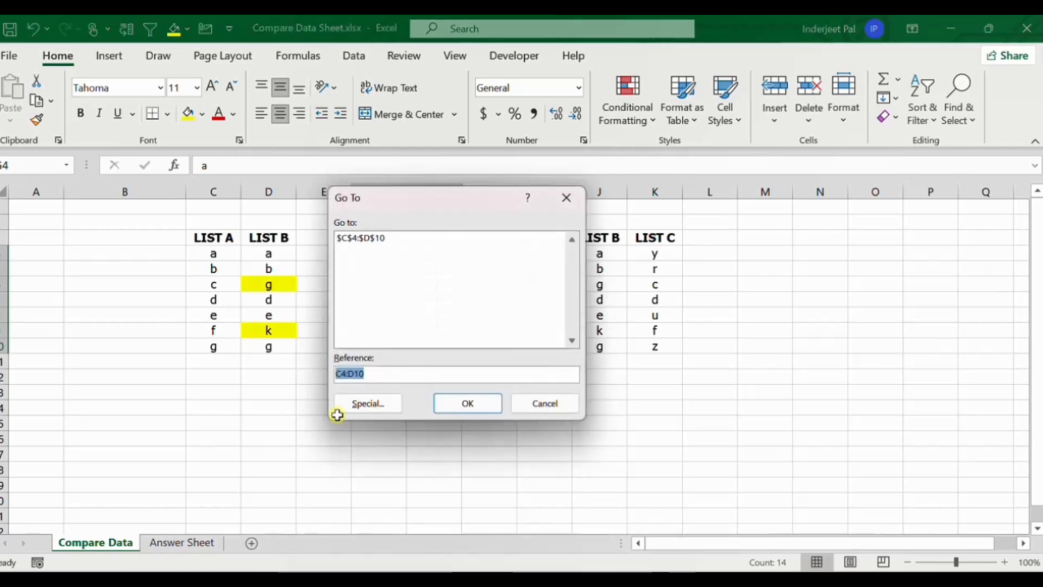
{"action": "left_click", "coordinate": [367, 406]}
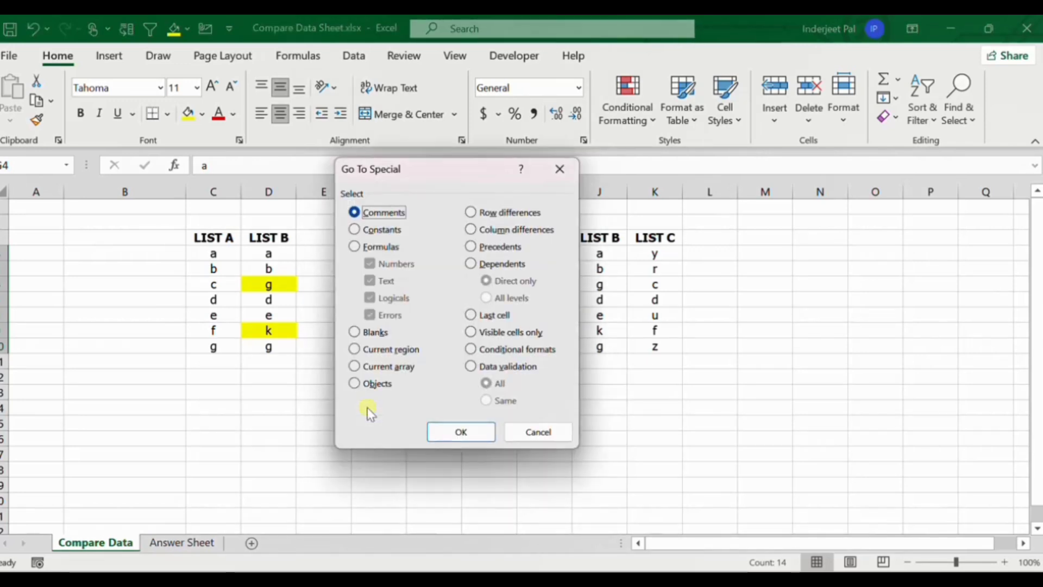
{"action": "left_click_drag", "start_coordinate": [443, 168], "coordinate": [602, 174]}
{"action": "left_click", "coordinate": [628, 217]}
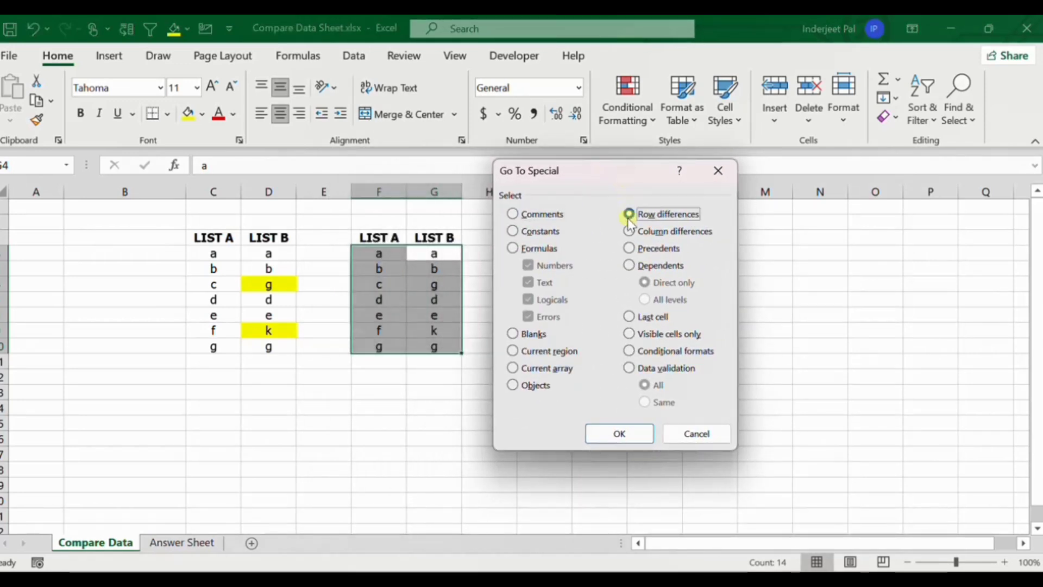
{"action": "left_click", "coordinate": [619, 434]}
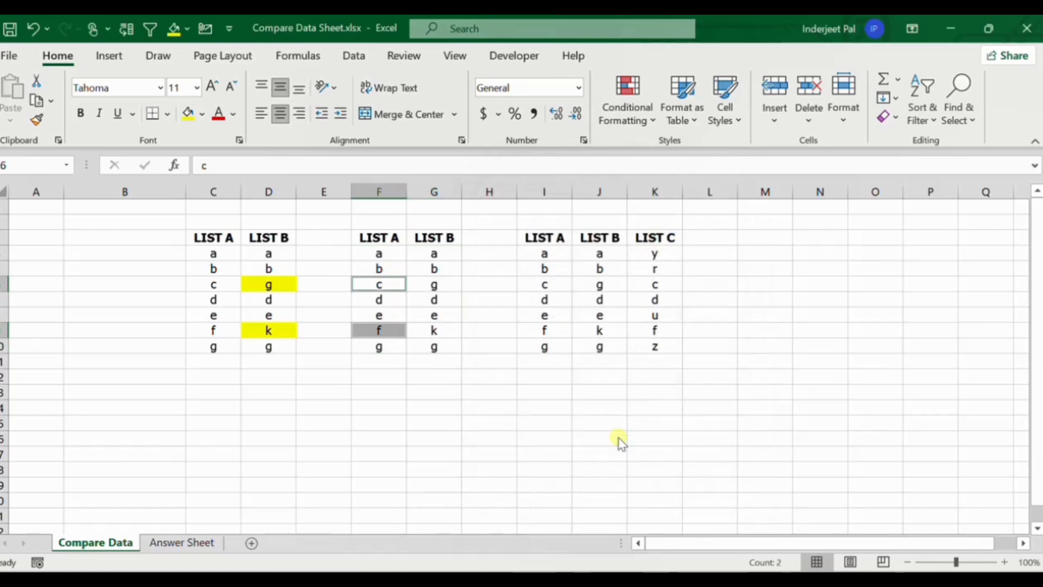
Fill the selected differing cells in the second pair's List A with yellow.
{"action": "left_click", "coordinate": [189, 115]}
{"action": "left_click", "coordinate": [354, 324]}
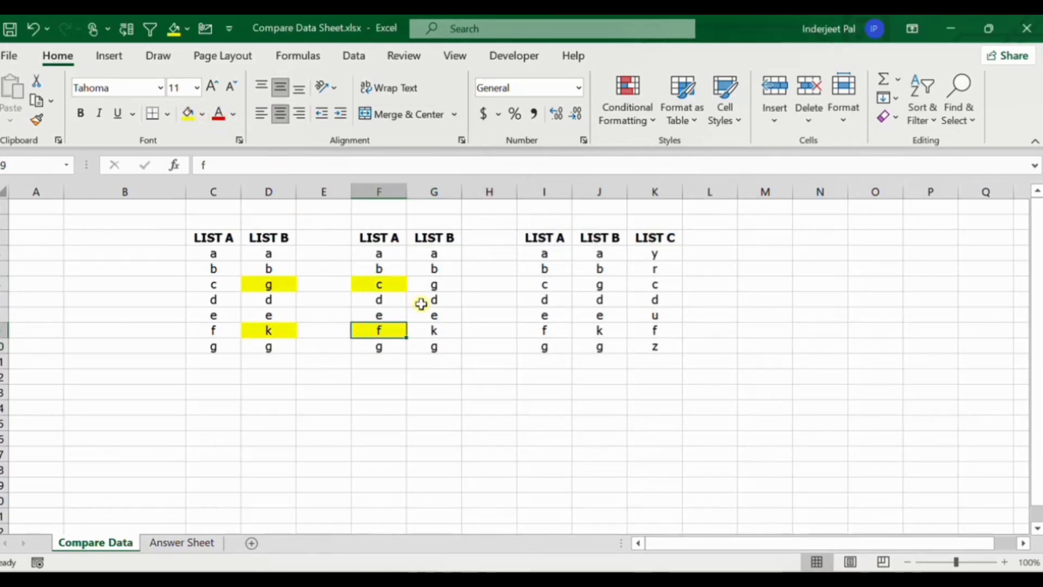
{"action": "left_click", "coordinate": [422, 303]}
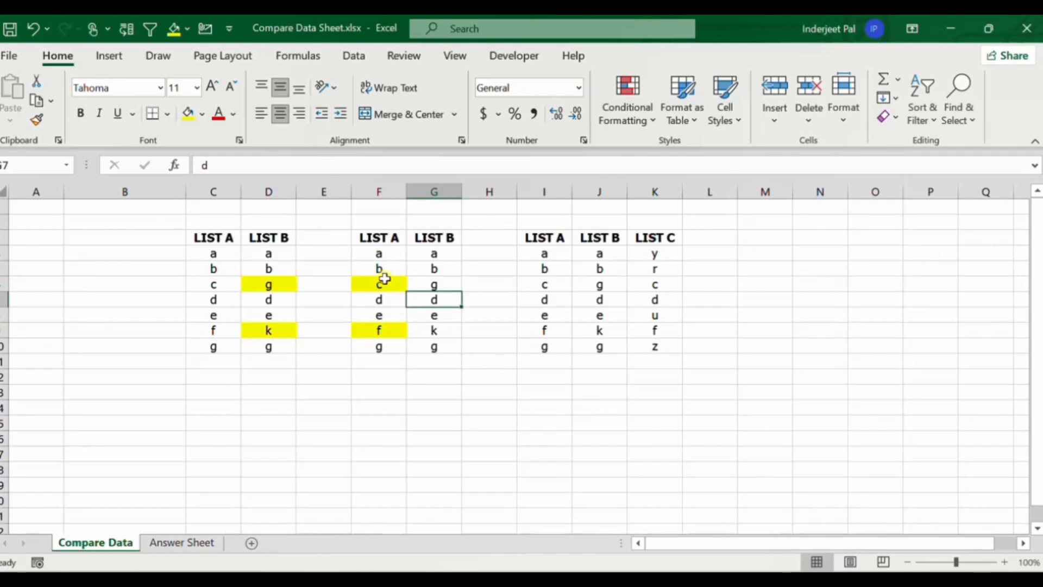
{"action": "left_click_drag", "start_coordinate": [542, 239], "coordinate": [543, 347]}
{"action": "left_click_drag", "start_coordinate": [597, 236], "coordinate": [598, 354]}
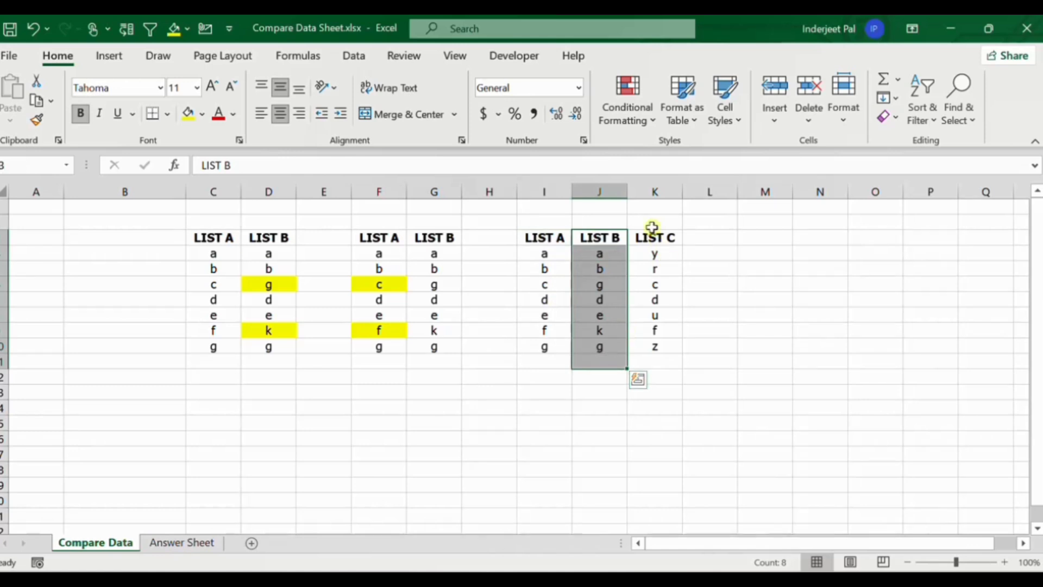
{"action": "left_click_drag", "start_coordinate": [652, 226], "coordinate": [649, 340]}
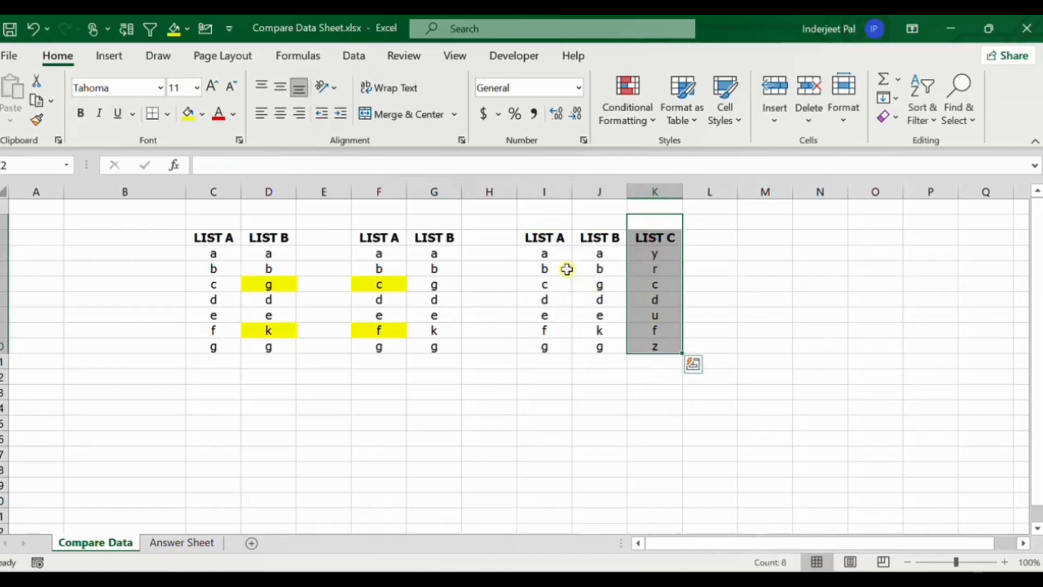
{"action": "left_click_drag", "start_coordinate": [549, 256], "coordinate": [544, 347]}
{"action": "left_click_drag", "start_coordinate": [652, 254], "coordinate": [647, 354]}
{"action": "left_click_drag", "start_coordinate": [601, 251], "coordinate": [641, 348]}
{"action": "left_click", "coordinate": [527, 311]}
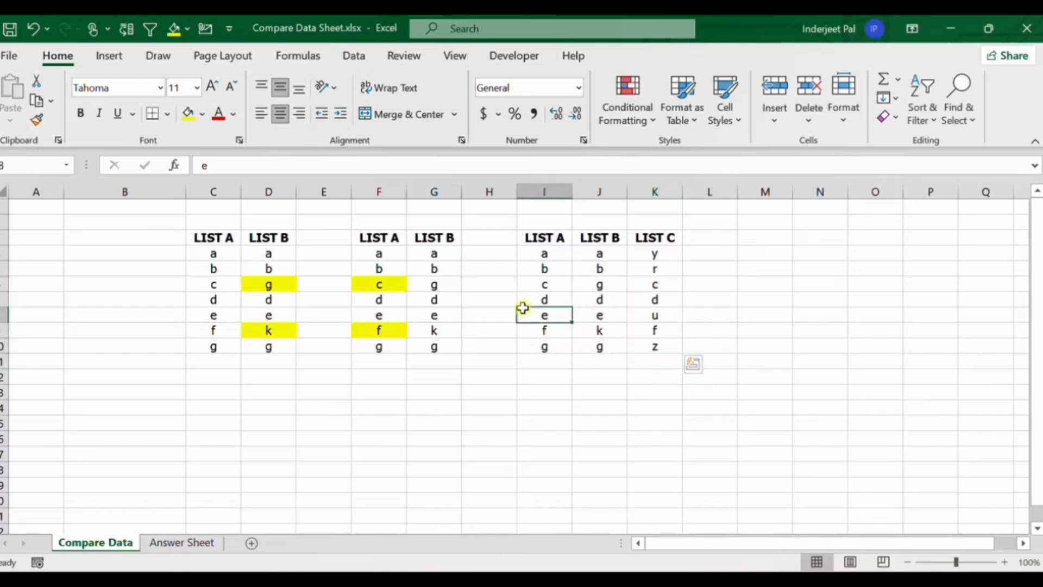
Select the row differences within I4:K10 using Go To Special, with J4 as the active cell so List B is the comparison column.
{"action": "left_click_drag", "start_coordinate": [545, 253], "coordinate": [660, 357]}
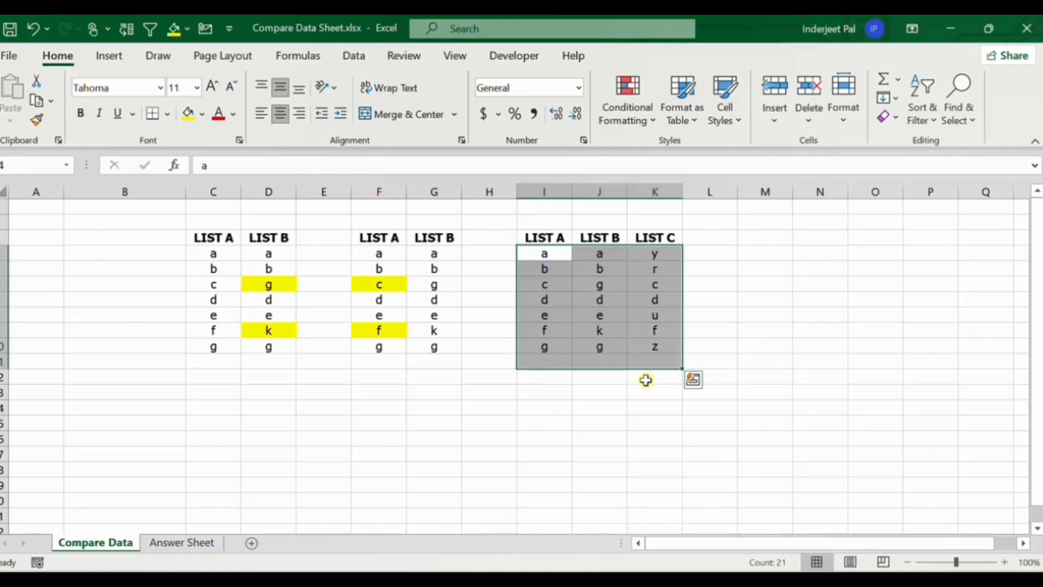
{"action": "left_click", "coordinate": [533, 257]}
{"action": "left_click_drag", "start_coordinate": [532, 258], "coordinate": [649, 345]}
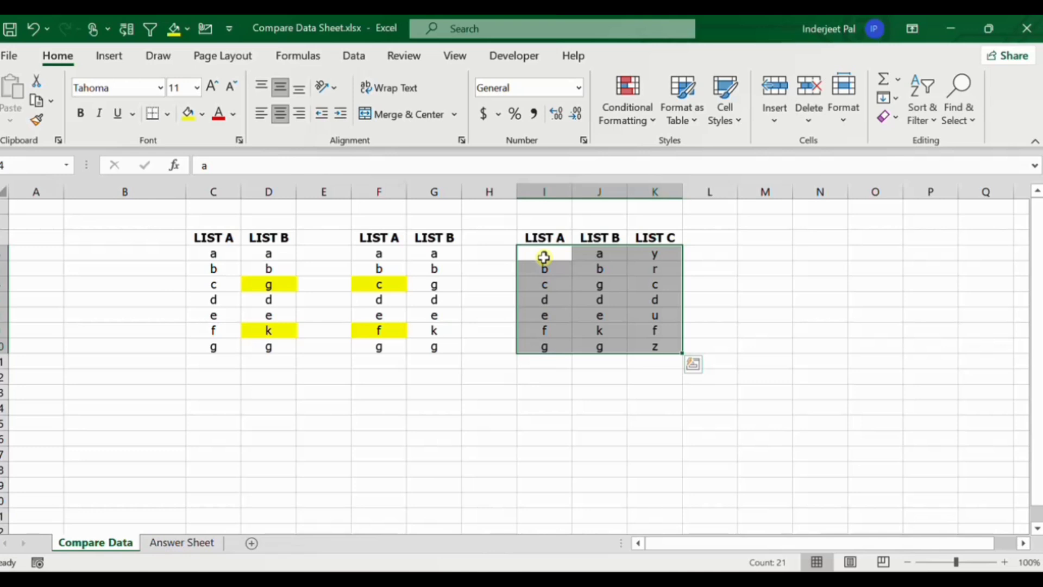
{"action": "key", "text": "Tab"}
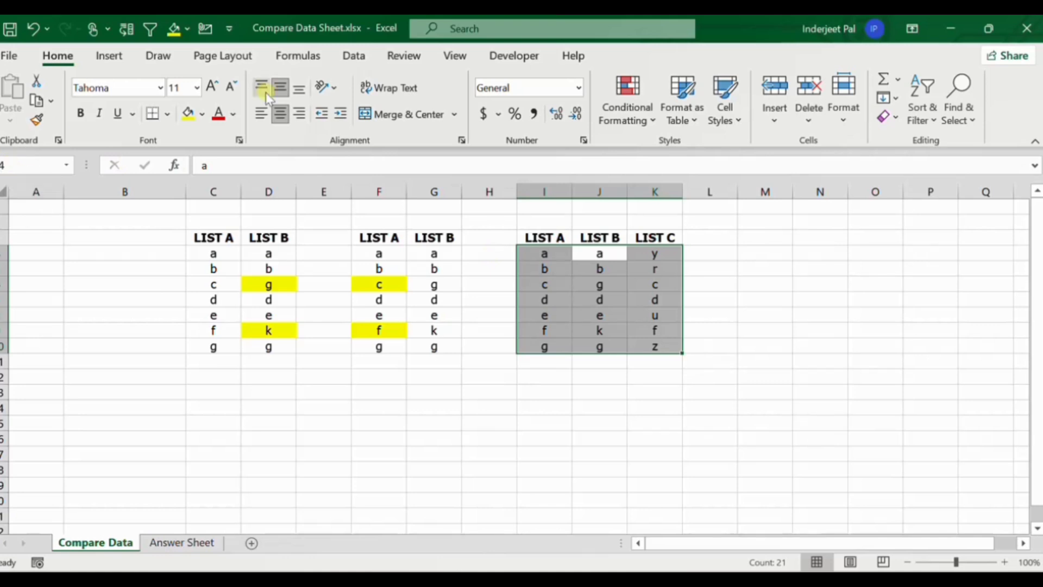
{"action": "key", "text": "ctrl+g"}
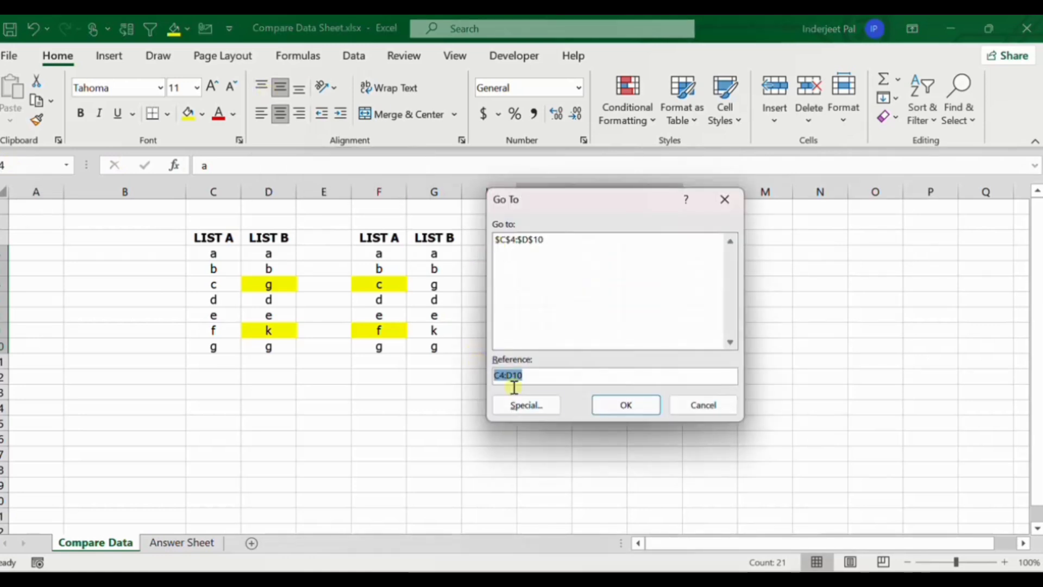
{"action": "left_click", "coordinate": [527, 403]}
{"action": "left_click_drag", "start_coordinate": [576, 168], "coordinate": [340, 160]}
{"action": "left_click", "coordinate": [391, 201]}
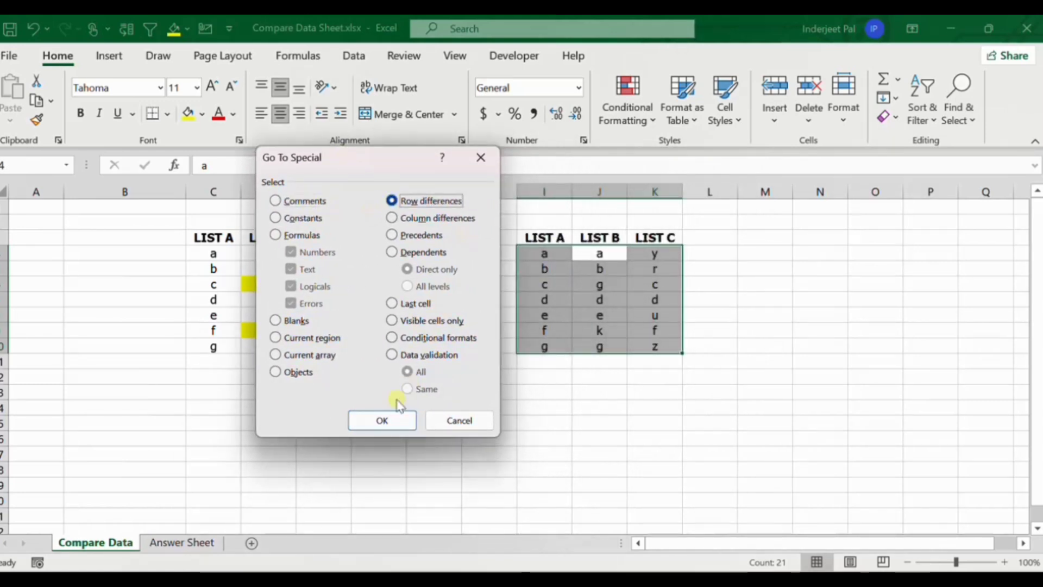
{"action": "left_click", "coordinate": [383, 420]}
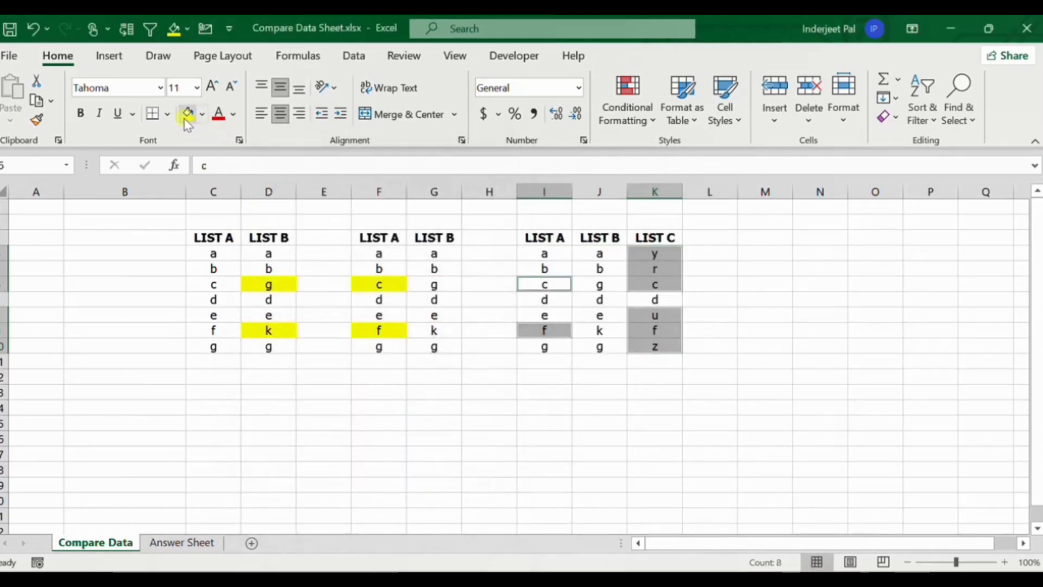
Fill the selected differing cells in List A and List C of the three-list group with yellow.
{"action": "left_click", "coordinate": [186, 114]}
{"action": "left_click", "coordinate": [648, 253]}
{"action": "left_click_drag", "start_coordinate": [545, 253], "coordinate": [550, 343]}
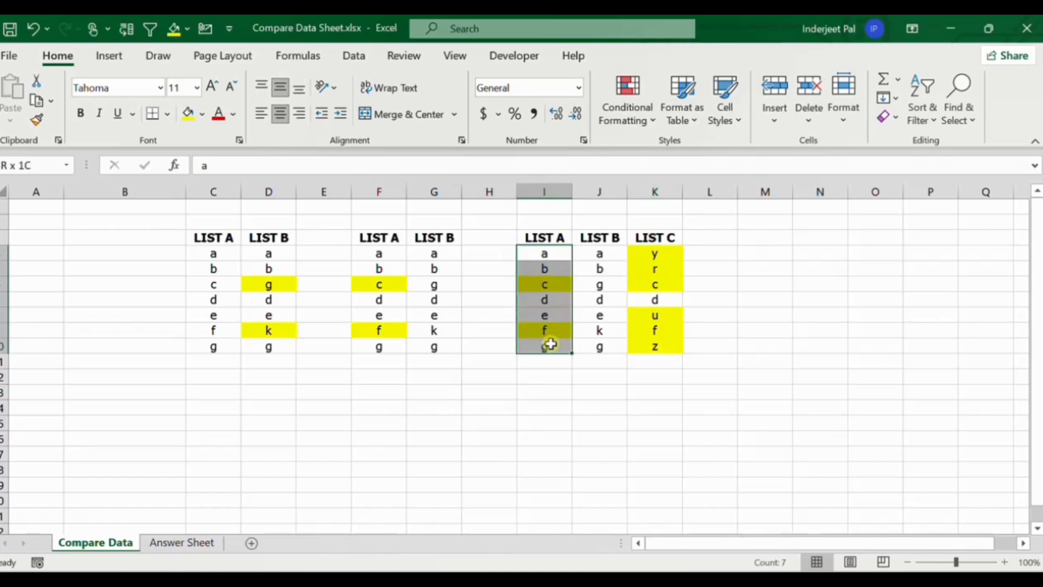
{"action": "left_click", "coordinate": [643, 254]}
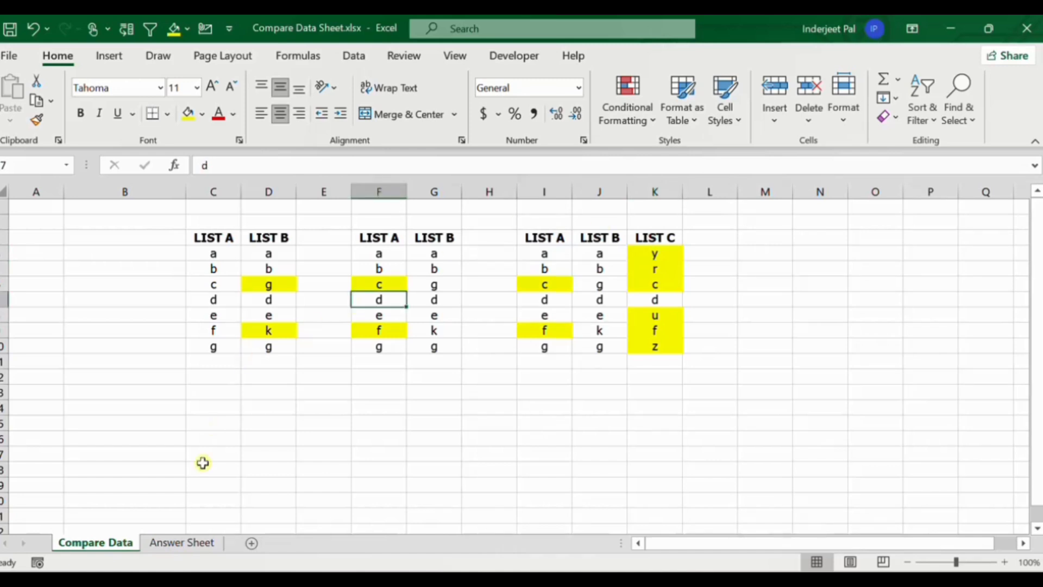
Open the Answer Sheet worksheet and examine its question headers, right-answer row and each student's responses.
{"action": "left_click", "coordinate": [181, 542]}
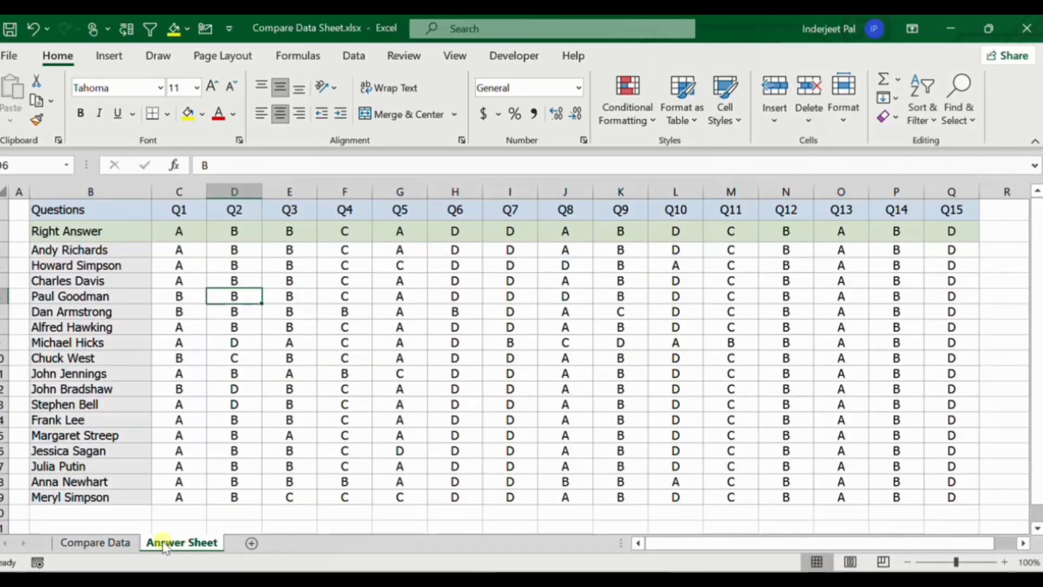
{"action": "left_click_drag", "start_coordinate": [76, 210], "coordinate": [946, 210]}
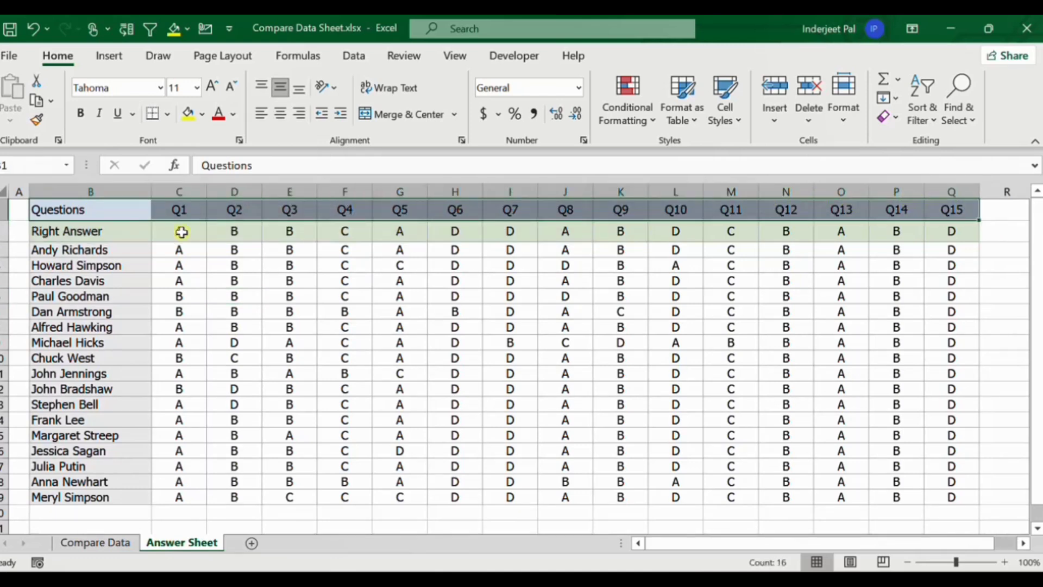
{"action": "left_click", "coordinate": [109, 228]}
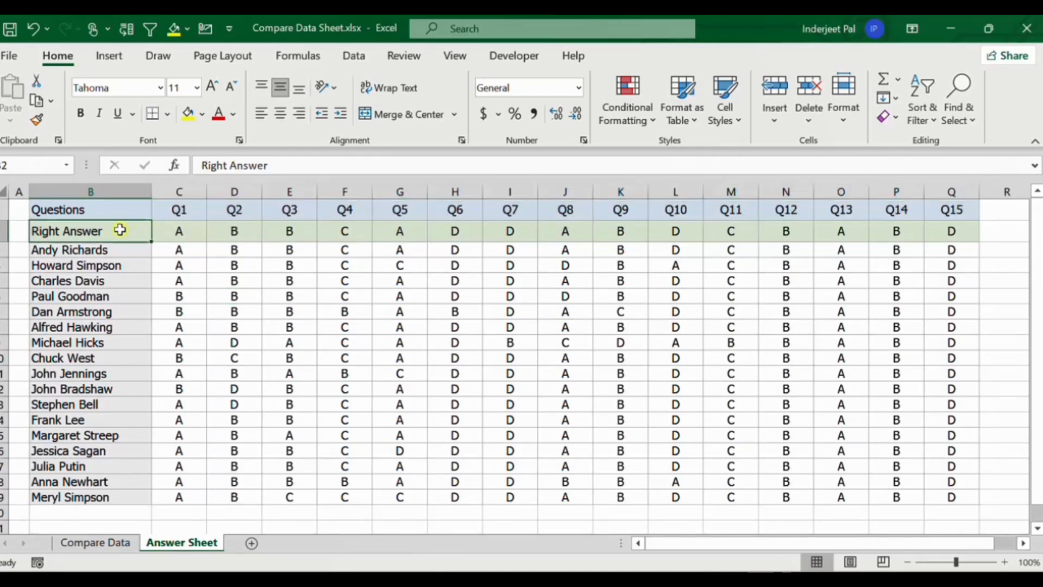
{"action": "left_click_drag", "start_coordinate": [128, 229], "coordinate": [967, 232]}
{"action": "left_click_drag", "start_coordinate": [82, 247], "coordinate": [76, 492]}
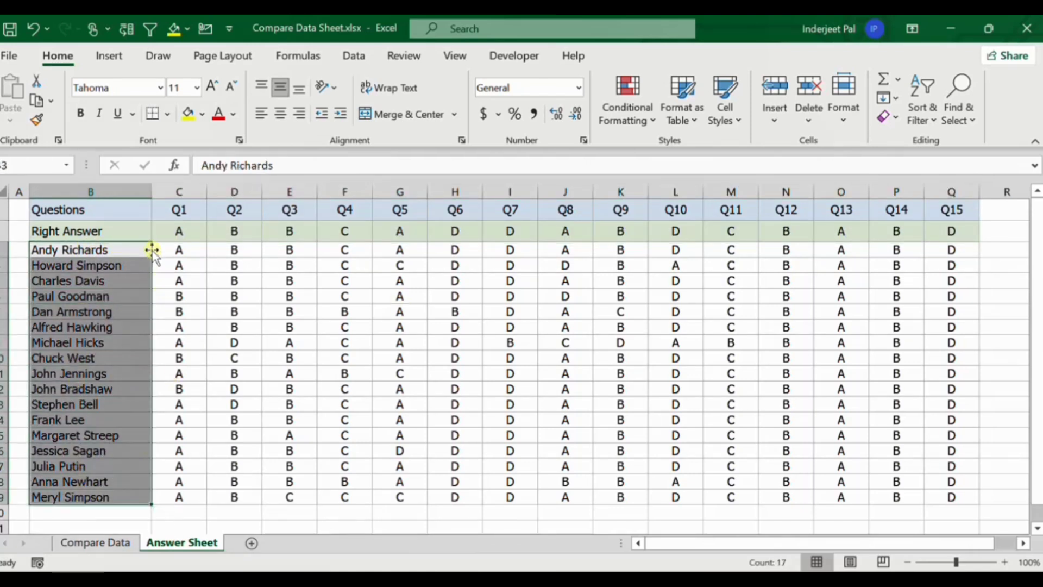
{"action": "left_click_drag", "start_coordinate": [177, 248], "coordinate": [937, 499]}
{"action": "left_click", "coordinate": [633, 389]}
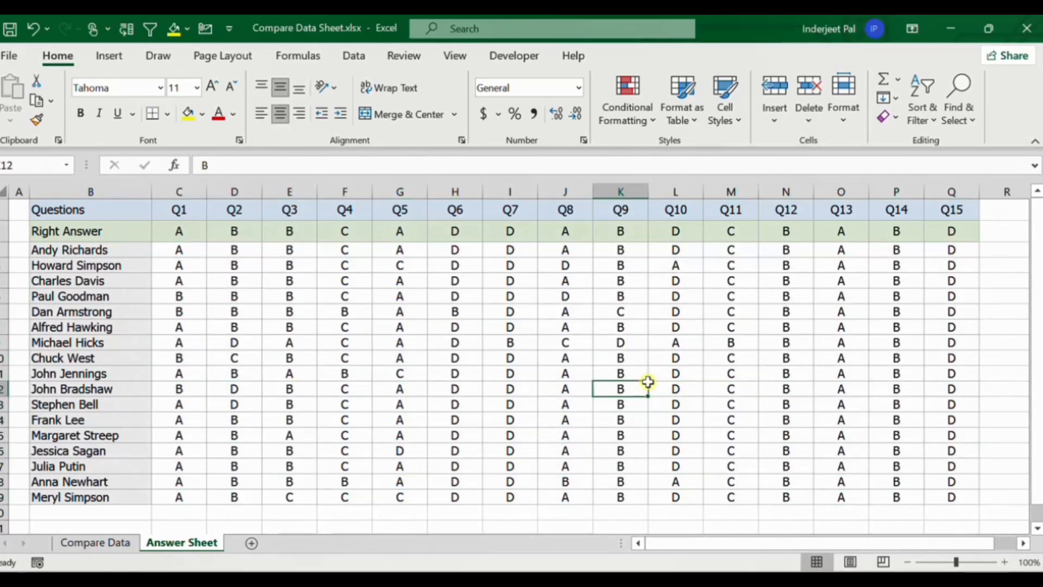
{"action": "left_click_drag", "start_coordinate": [181, 234], "coordinate": [943, 233]}
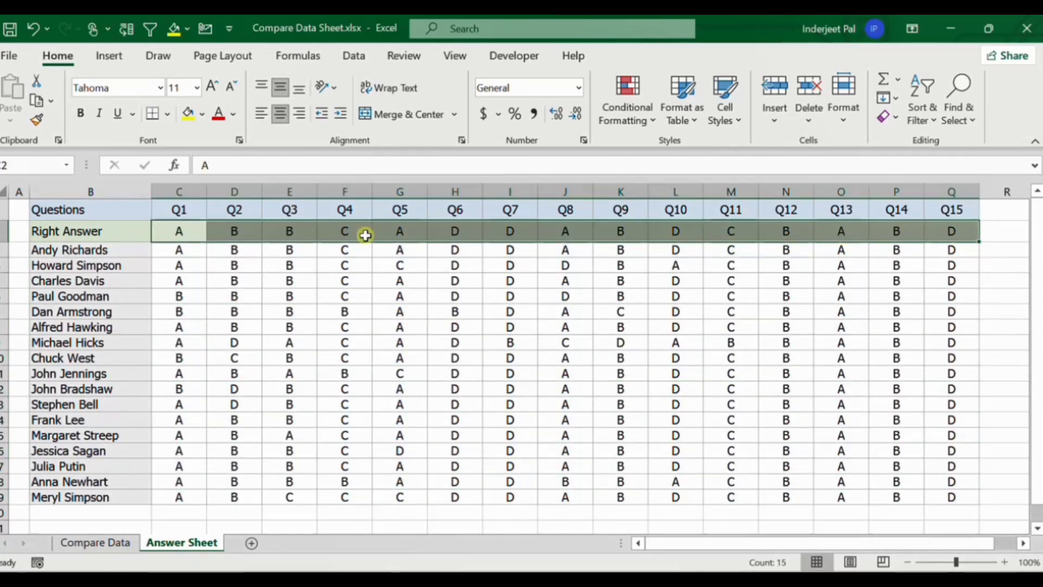
{"action": "left_click", "coordinate": [184, 267]}
{"action": "left_click", "coordinate": [181, 210]}
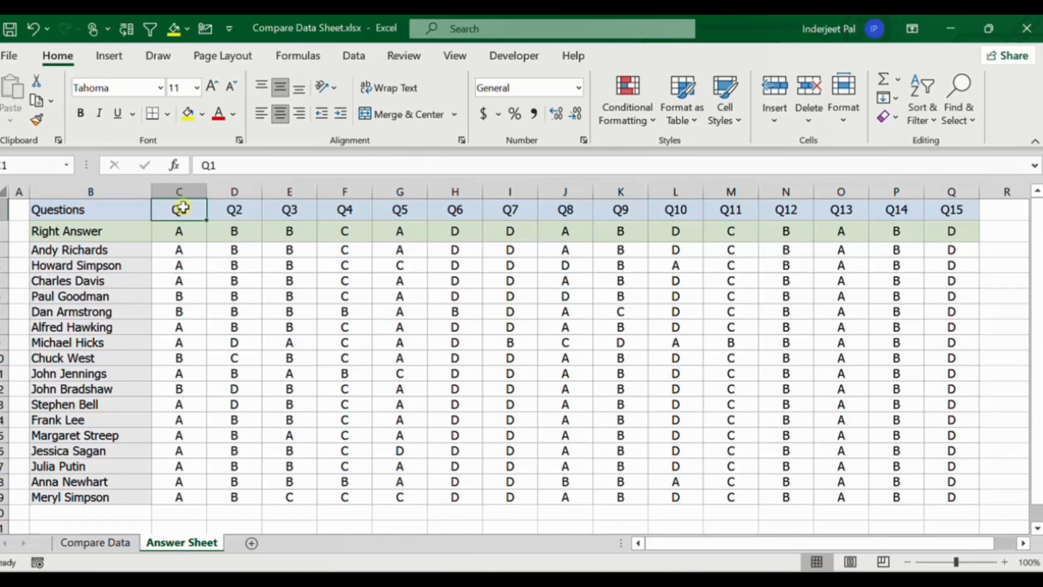
{"action": "left_click", "coordinate": [181, 237]}
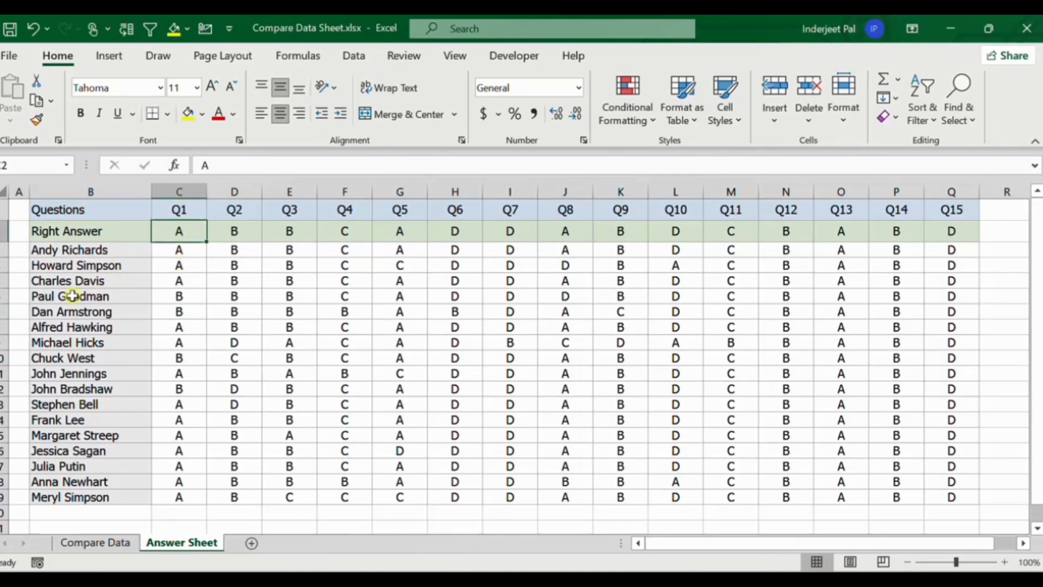
{"action": "left_click", "coordinate": [193, 297]}
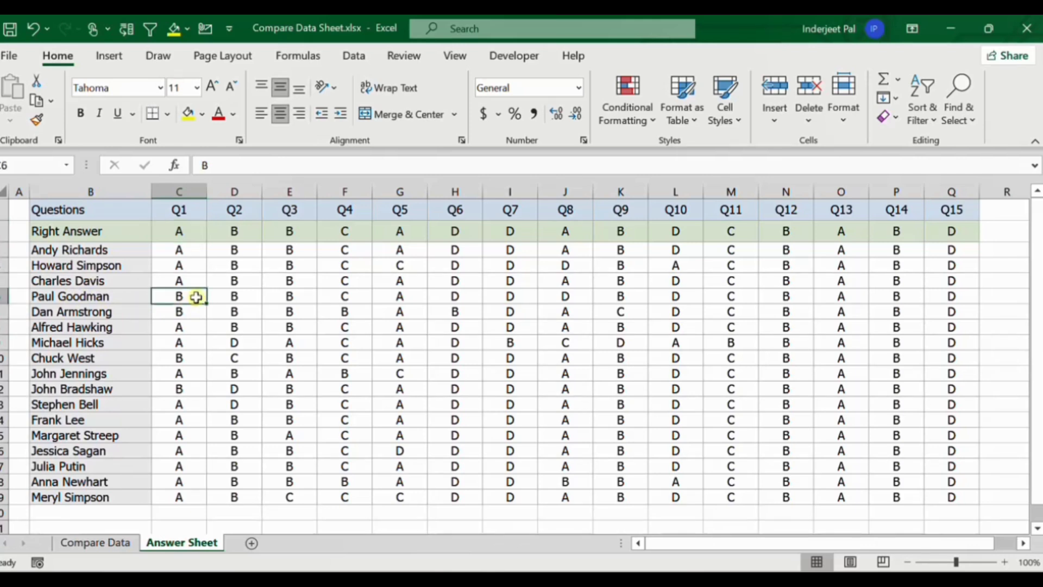
{"action": "left_click", "coordinate": [310, 295]}
Select the column differences within C2:Q19 using Go To Special, with the Right Answer row as the comparison row.
{"action": "left_click_drag", "start_coordinate": [187, 230], "coordinate": [935, 504]}
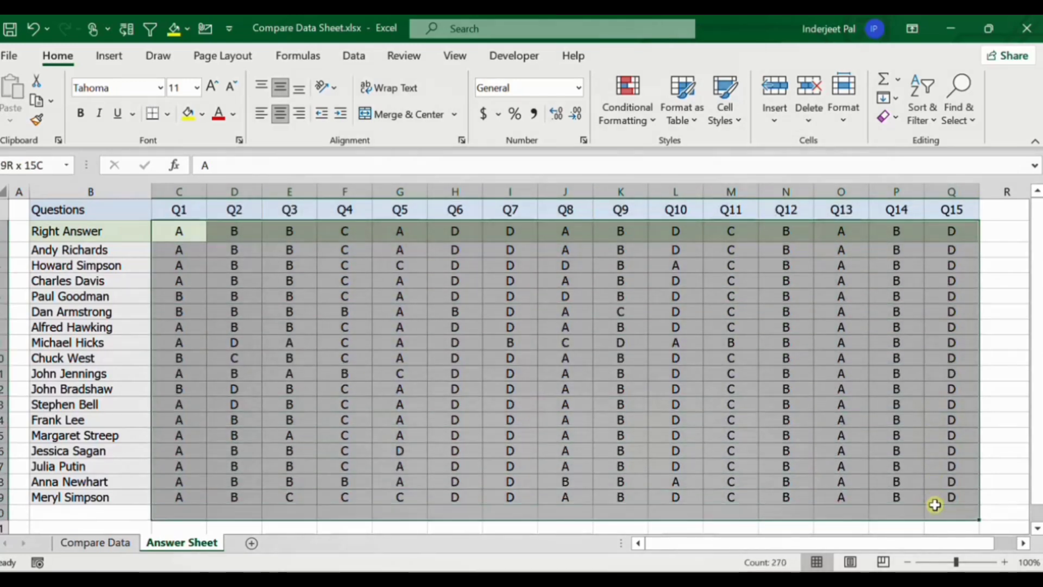
{"action": "left_click", "coordinate": [419, 354]}
{"action": "left_click_drag", "start_coordinate": [181, 234], "coordinate": [946, 494]}
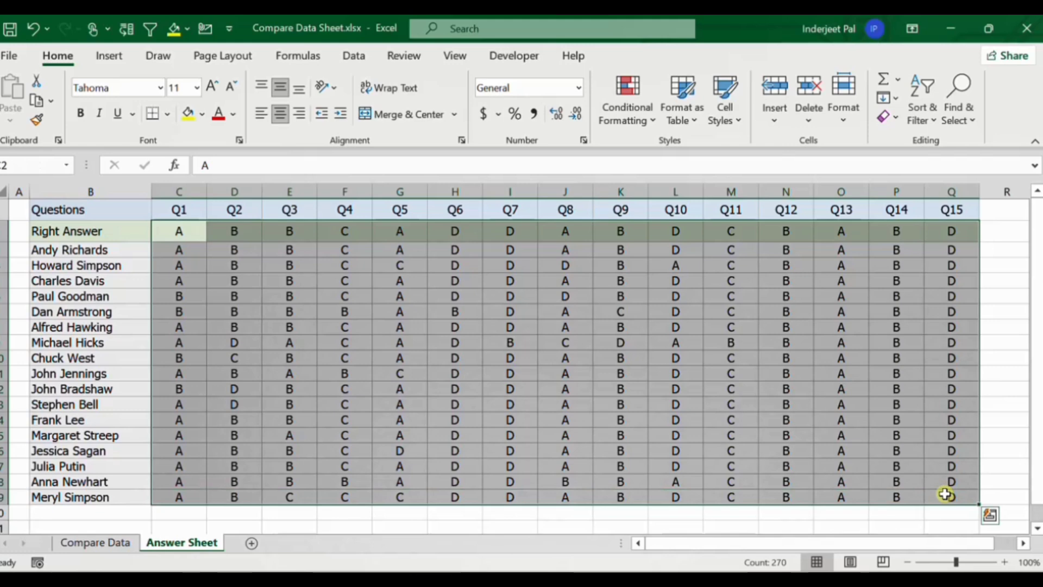
{"action": "key", "text": "F5"}
{"action": "left_click_drag", "start_coordinate": [361, 202], "coordinate": [603, 199]}
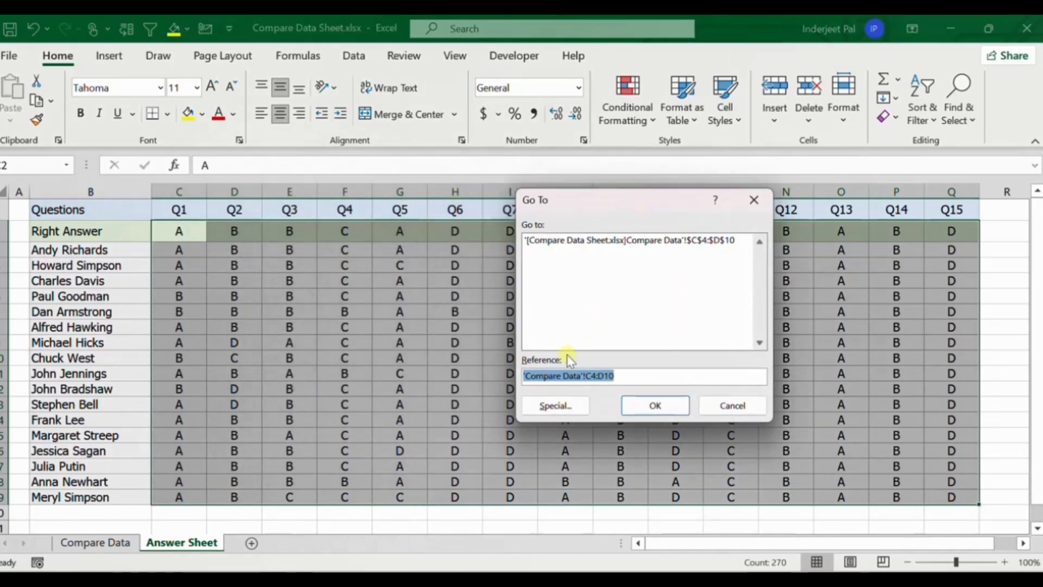
{"action": "left_click", "coordinate": [550, 407]}
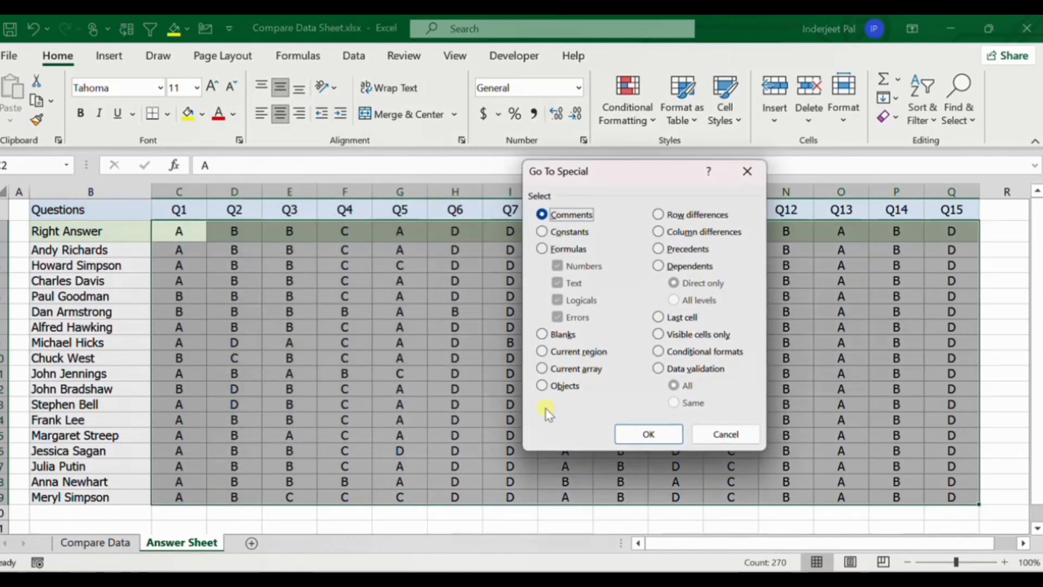
{"action": "left_click", "coordinate": [659, 232]}
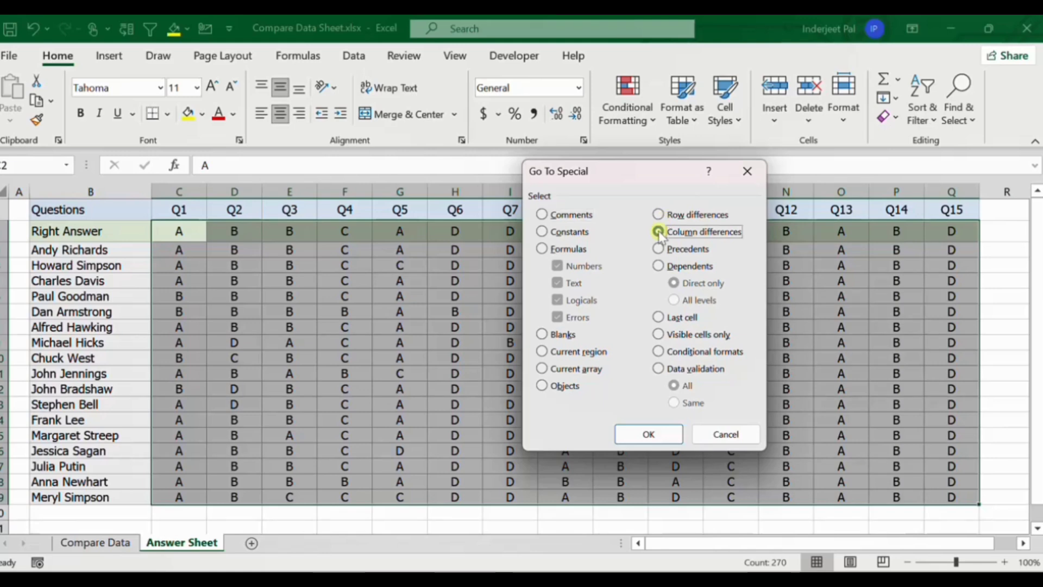
{"action": "left_click", "coordinate": [629, 435]}
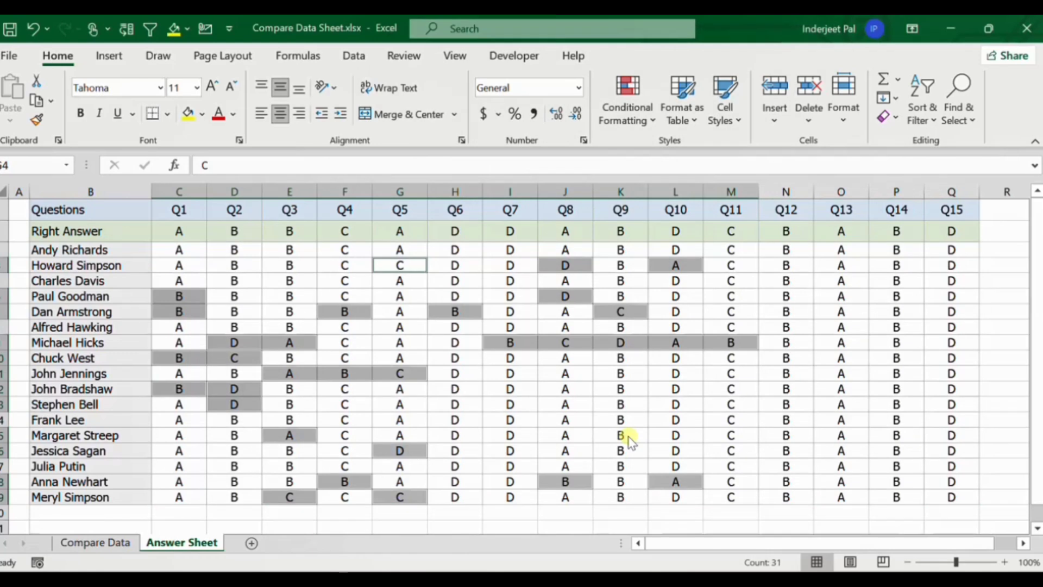
Fill the selected wrong answers on the Answer Sheet with the standard orange color.
{"action": "left_click", "coordinate": [202, 113]}
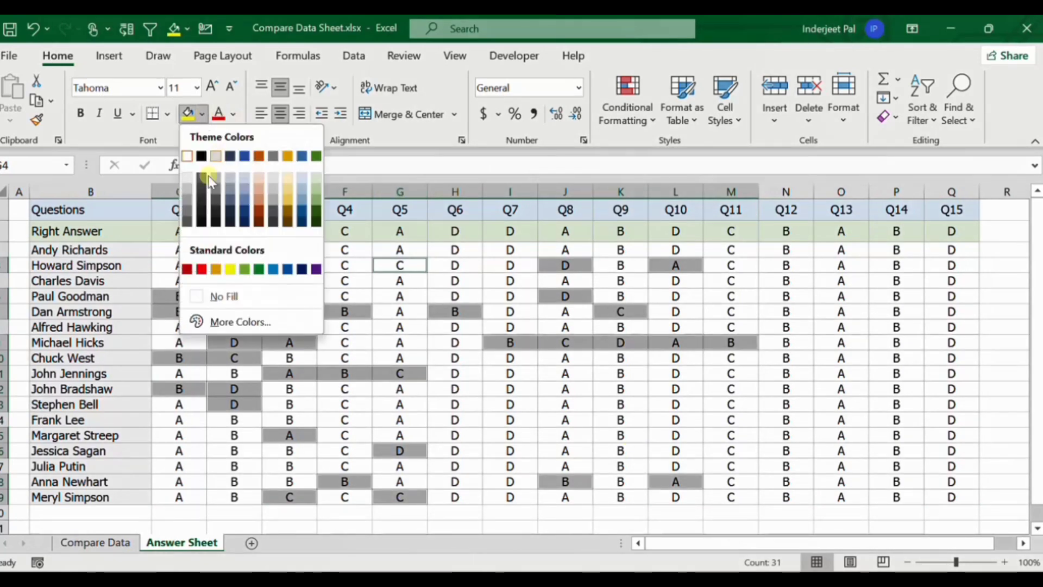
{"action": "left_click", "coordinate": [215, 269]}
{"action": "left_click", "coordinate": [769, 266]}
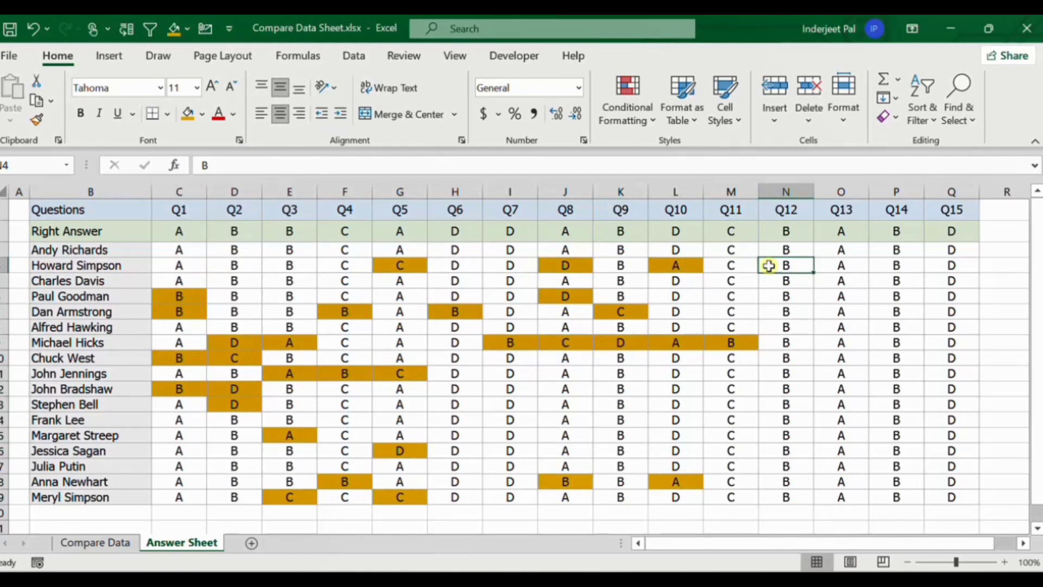
{"action": "left_click", "coordinate": [456, 370]}
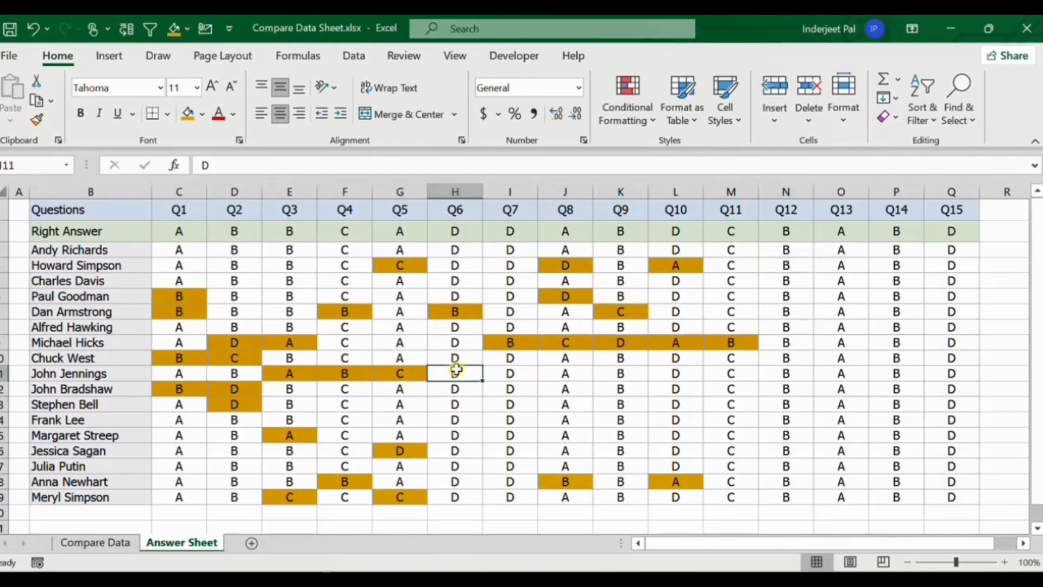
{"action": "left_click", "coordinate": [457, 232]}
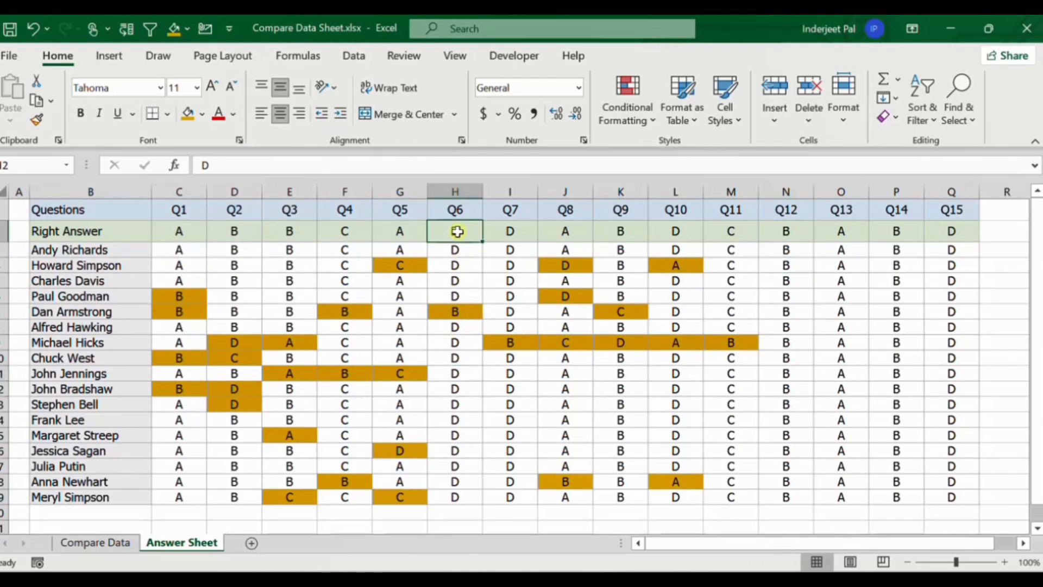
{"action": "left_click", "coordinate": [461, 276]}
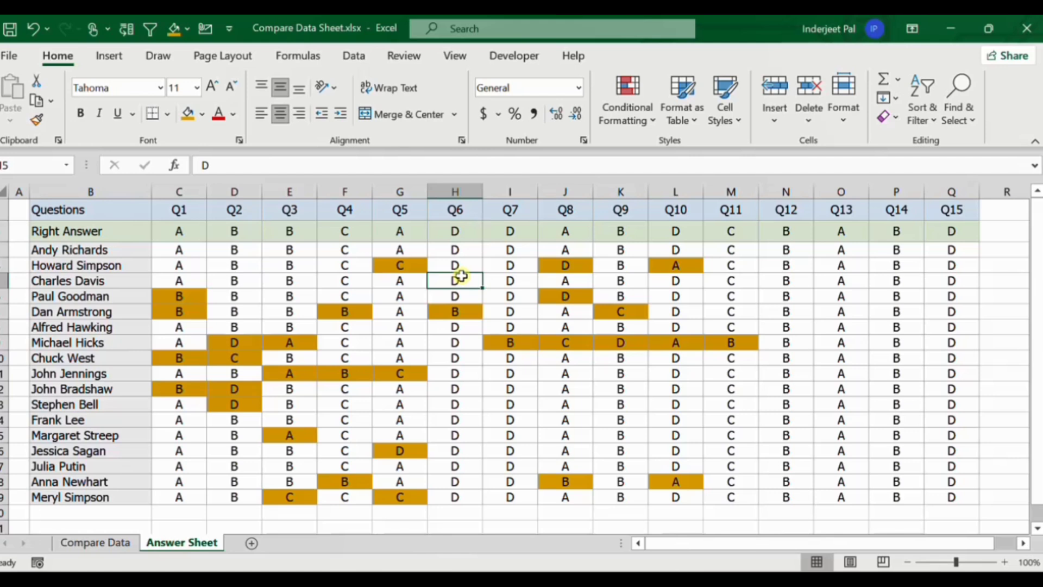